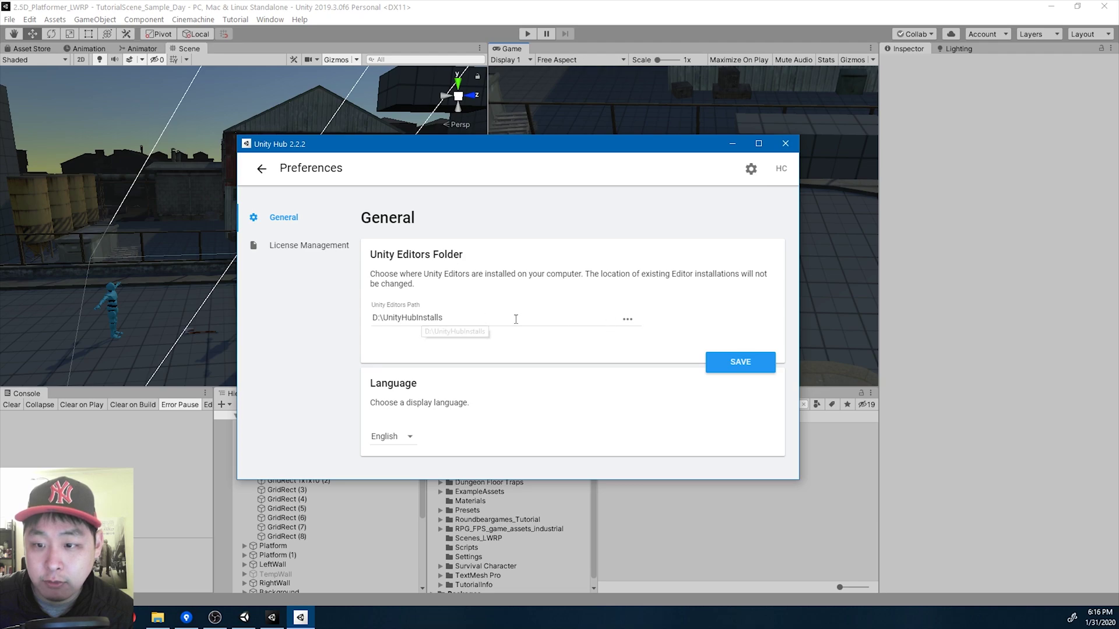
Leave Preferences, browse the installed Unity versions, and cancel adding a new one
{"action": "left_click", "coordinate": [261, 169]}
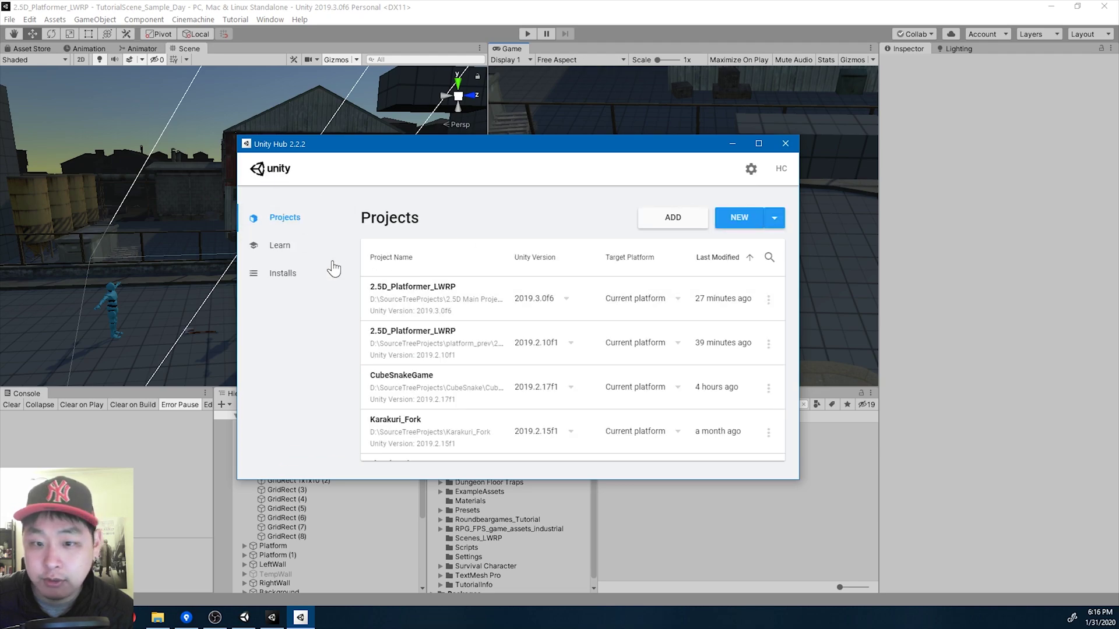
{"action": "left_click", "coordinate": [283, 273]}
{"action": "left_click", "coordinate": [748, 219]}
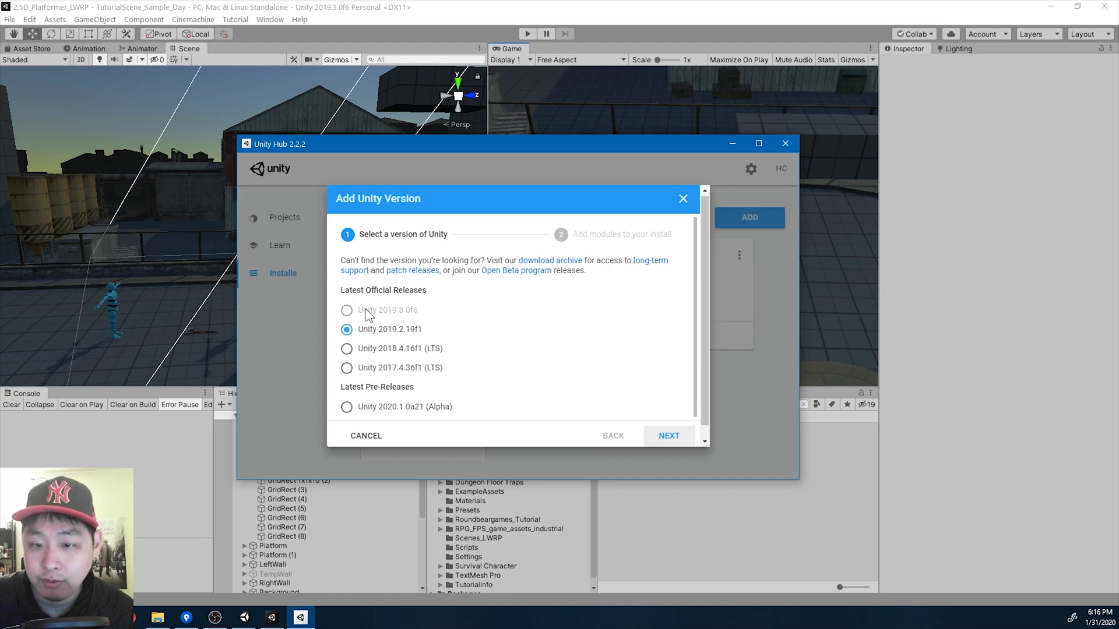
{"action": "left_click", "coordinate": [683, 200]}
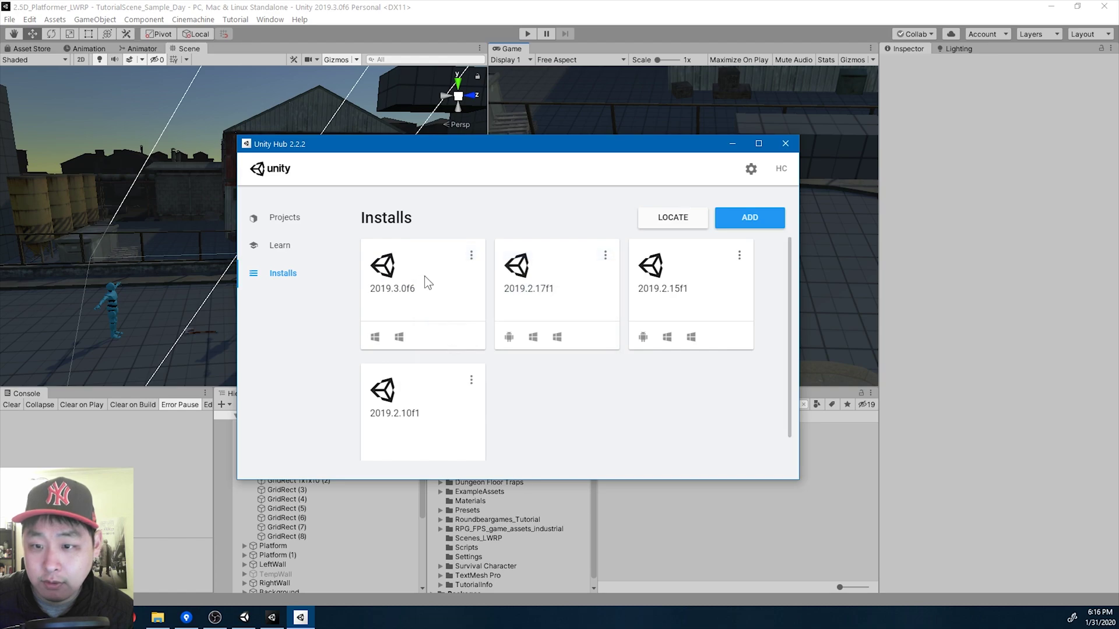
Keep 2.5D_Platformer_LWRP on Unity 2019.3.0f6 and switch to the Unity Editor
{"action": "left_click", "coordinate": [303, 220]}
{"action": "left_click", "coordinate": [568, 303]}
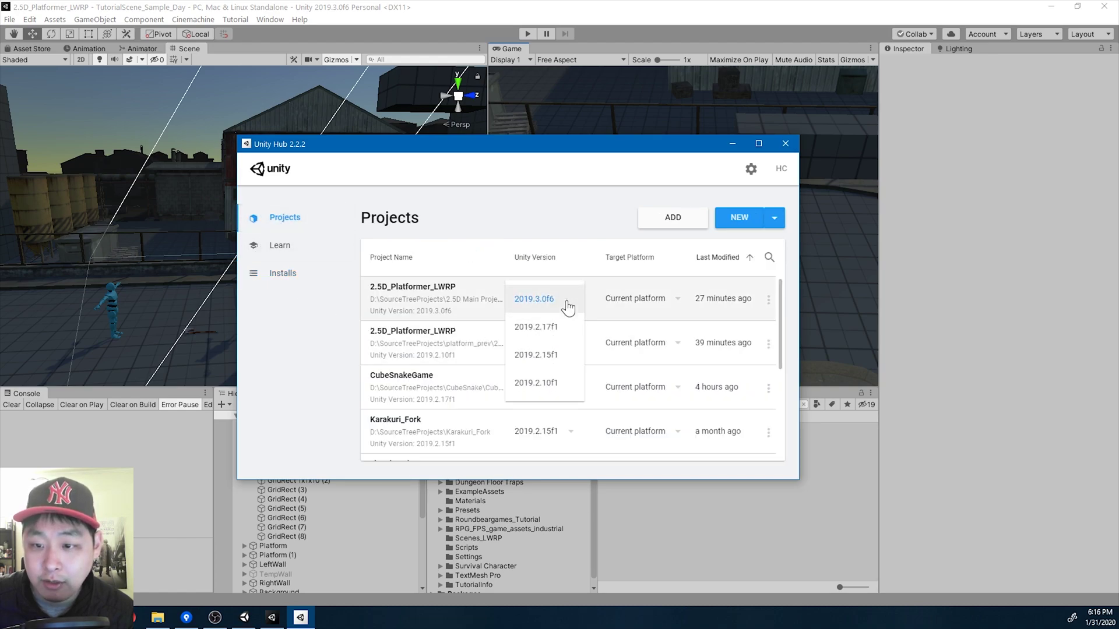
{"action": "left_click", "coordinate": [549, 209]}
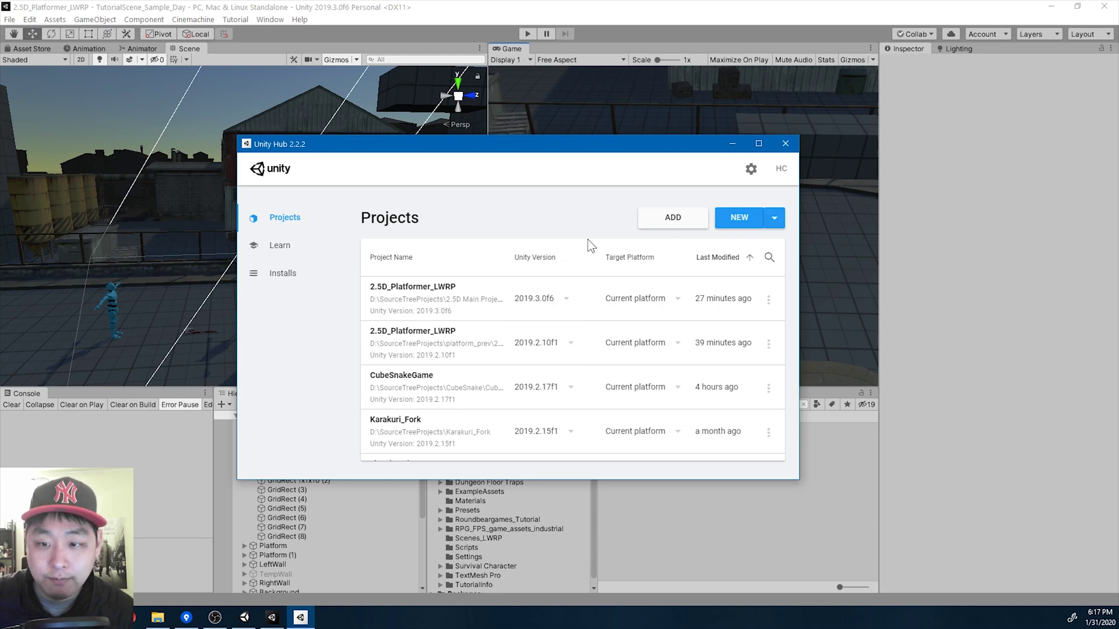
{"action": "left_click", "coordinate": [565, 116]}
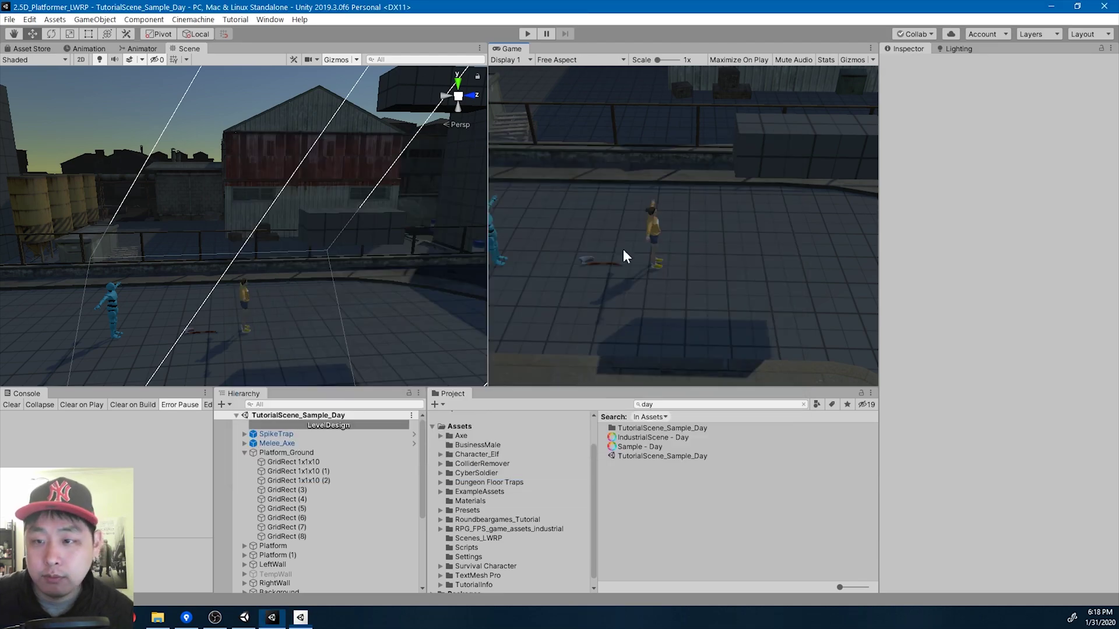
Play-test the character with an uppercut and walking right, stop play, and inspect Sample - Day
{"action": "left_click", "coordinate": [527, 34]}
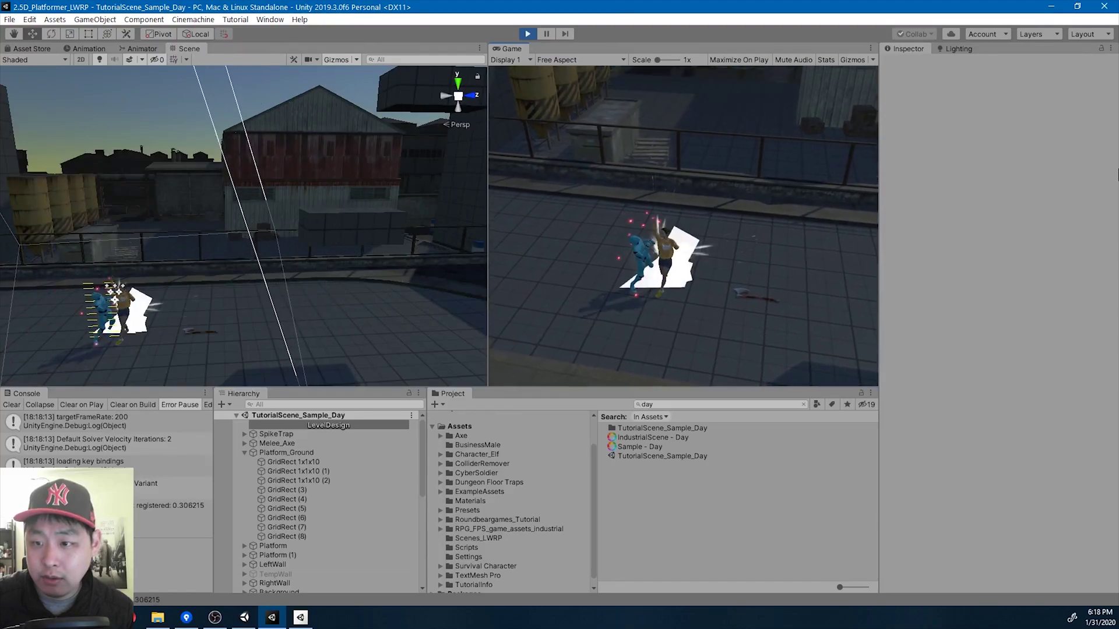
{"action": "key", "text": "Return"}
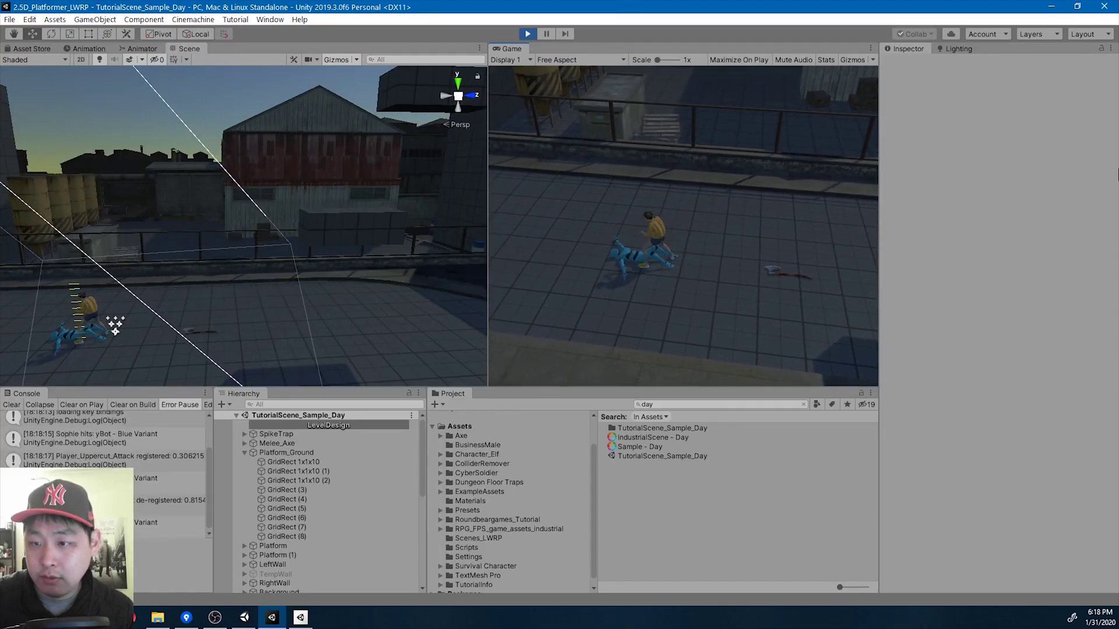
{"action": "key", "text": "d"}
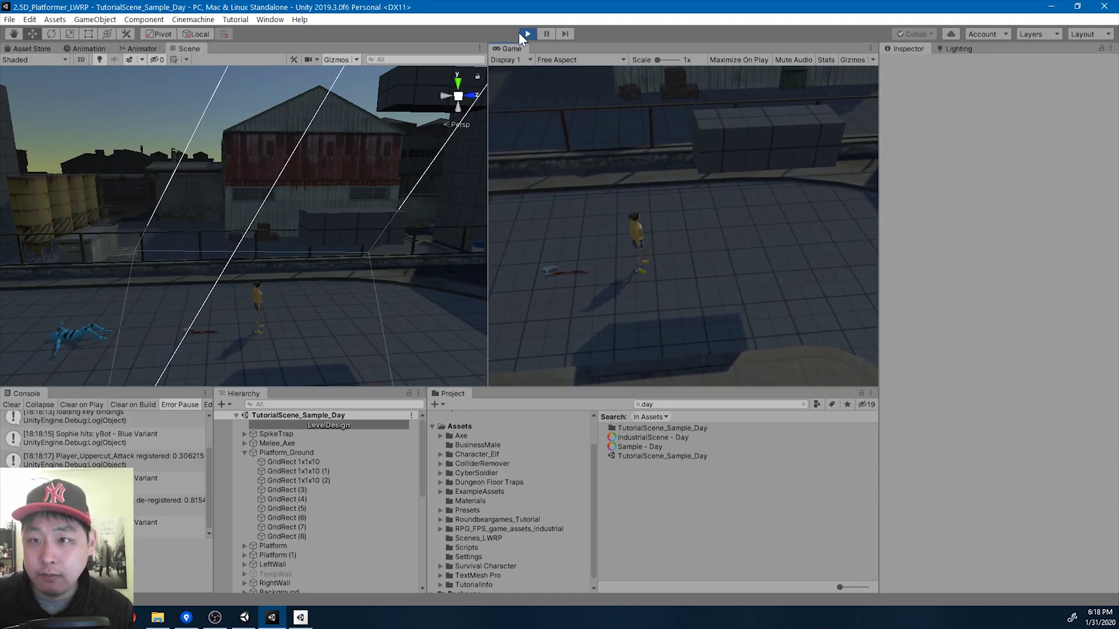
{"action": "key", "text": "ctrl+p"}
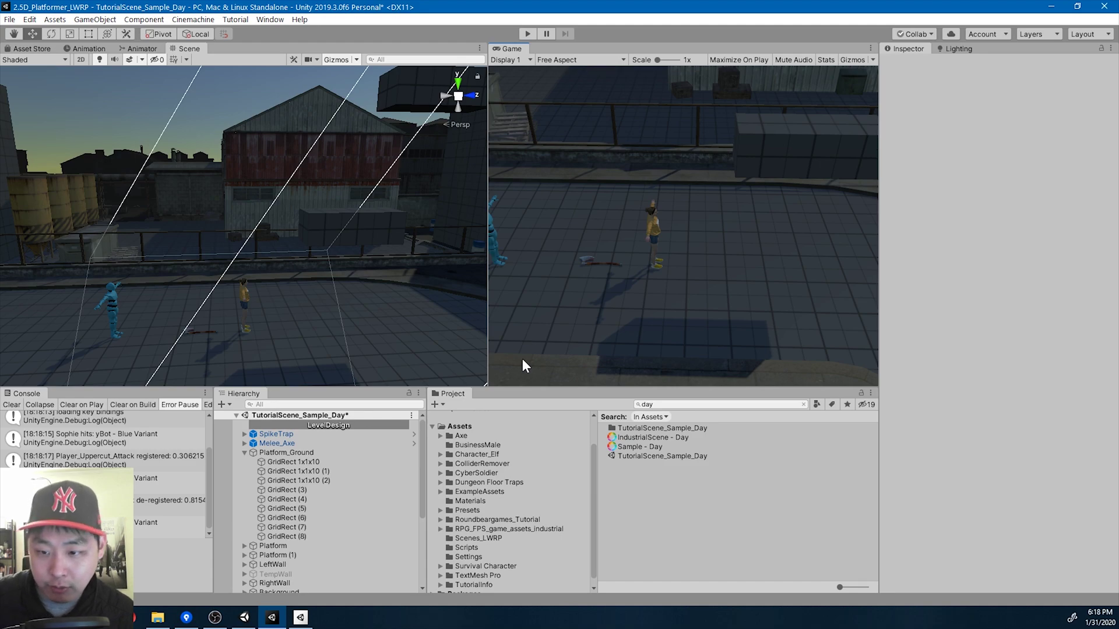
{"action": "left_click", "coordinate": [653, 447]}
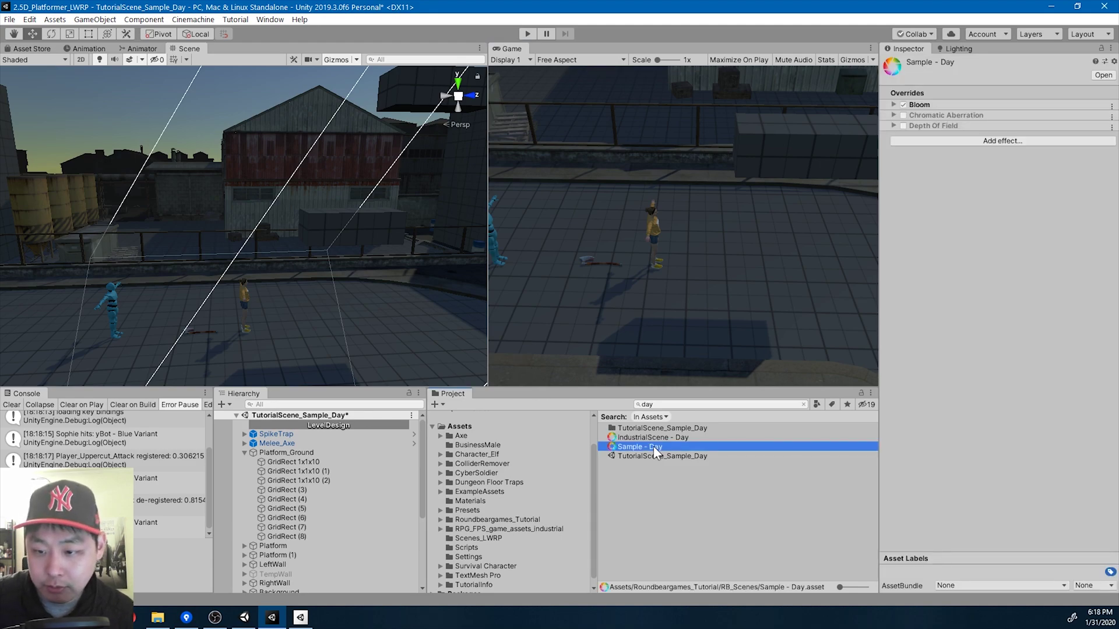
Update Cinemachine from 2.3.4 to 2.5.0 in the Package Manager
{"action": "left_click", "coordinate": [270, 19]}
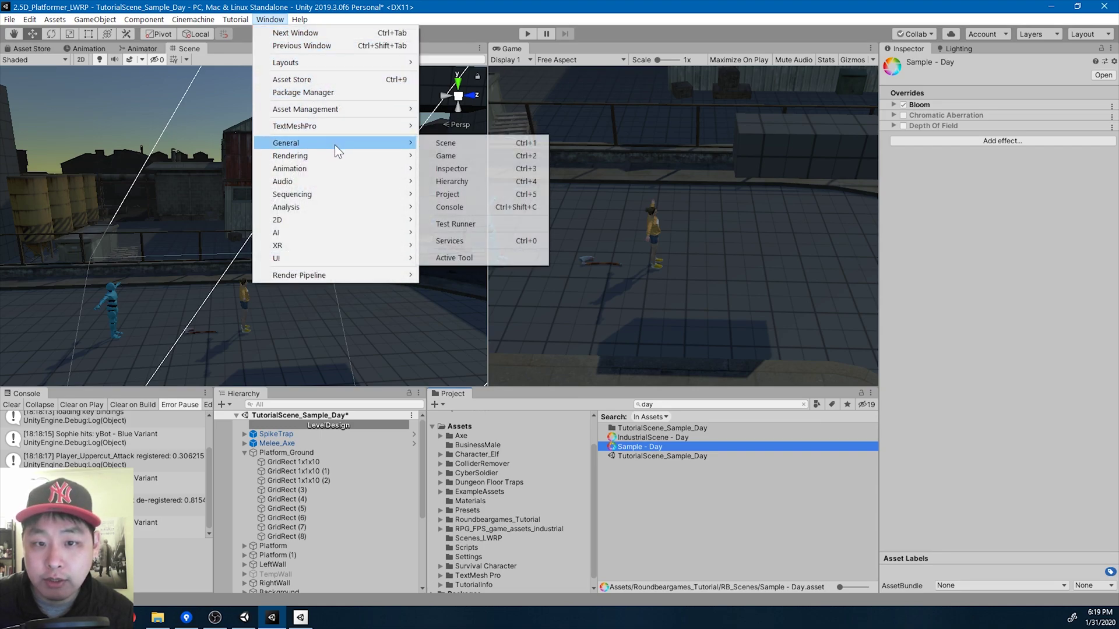
{"action": "left_click", "coordinate": [326, 92]}
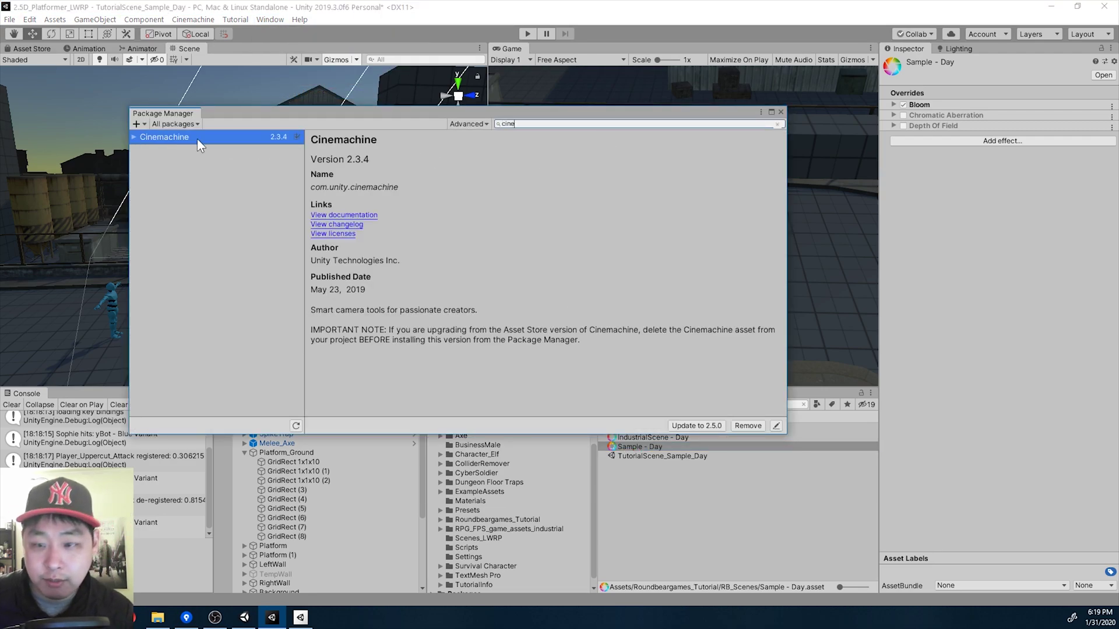
{"action": "left_click", "coordinate": [695, 426]}
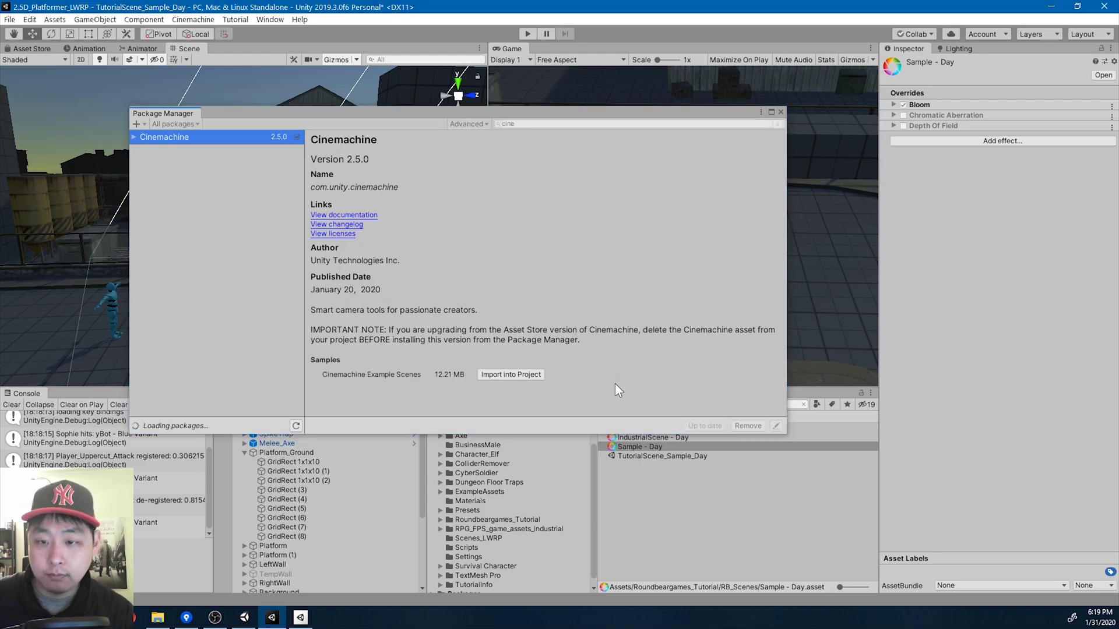
Remove the Cinemachine Post Processing extension from the Default virtual camera
{"action": "left_click", "coordinate": [780, 112]}
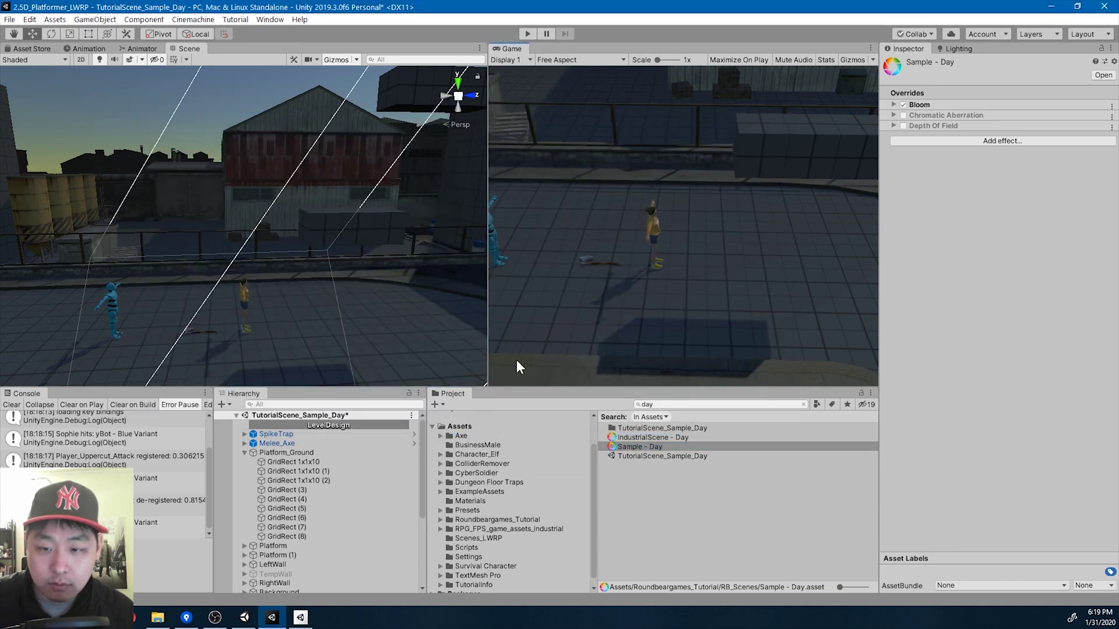
{"action": "scroll", "coordinate": [309, 480], "scroll_direction": "down", "scroll_amount": 3}
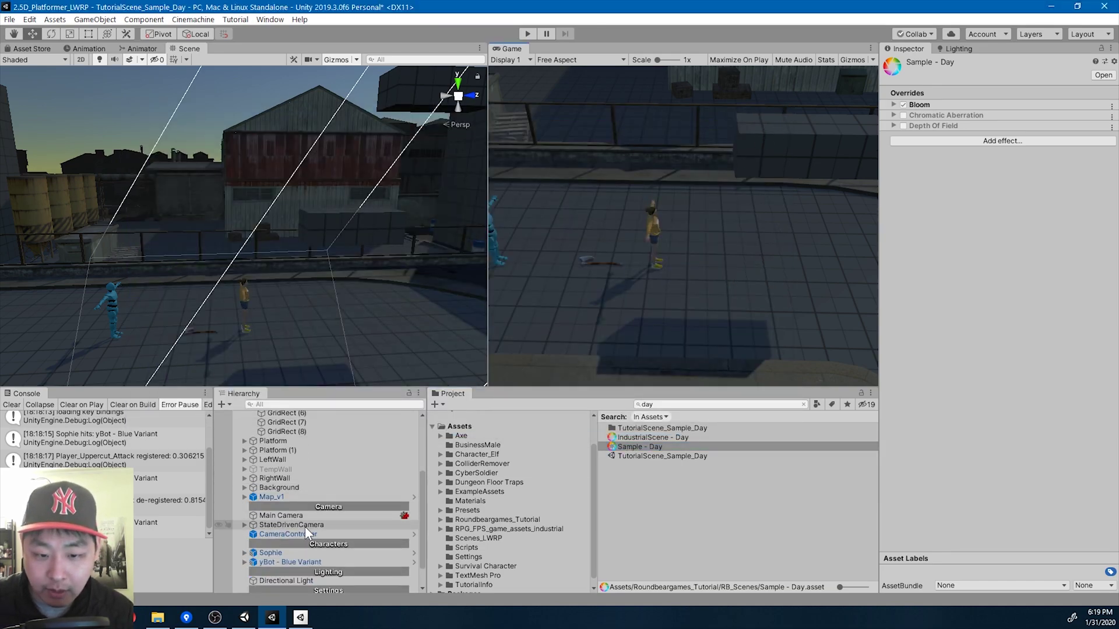
{"action": "left_click", "coordinate": [294, 525]}
{"action": "key", "text": "Right"}
{"action": "key", "text": "Down"}
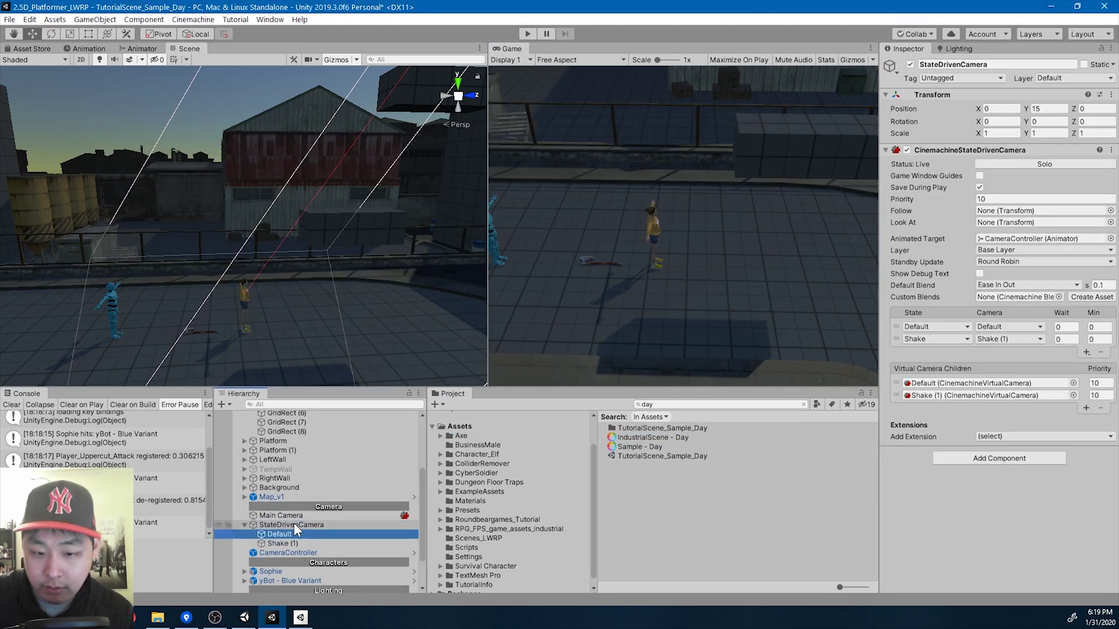
{"action": "scroll", "coordinate": [985, 387], "scroll_direction": "down", "scroll_amount": 3}
{"action": "right_click", "coordinate": [953, 422]}
{"action": "left_click", "coordinate": [1009, 444]}
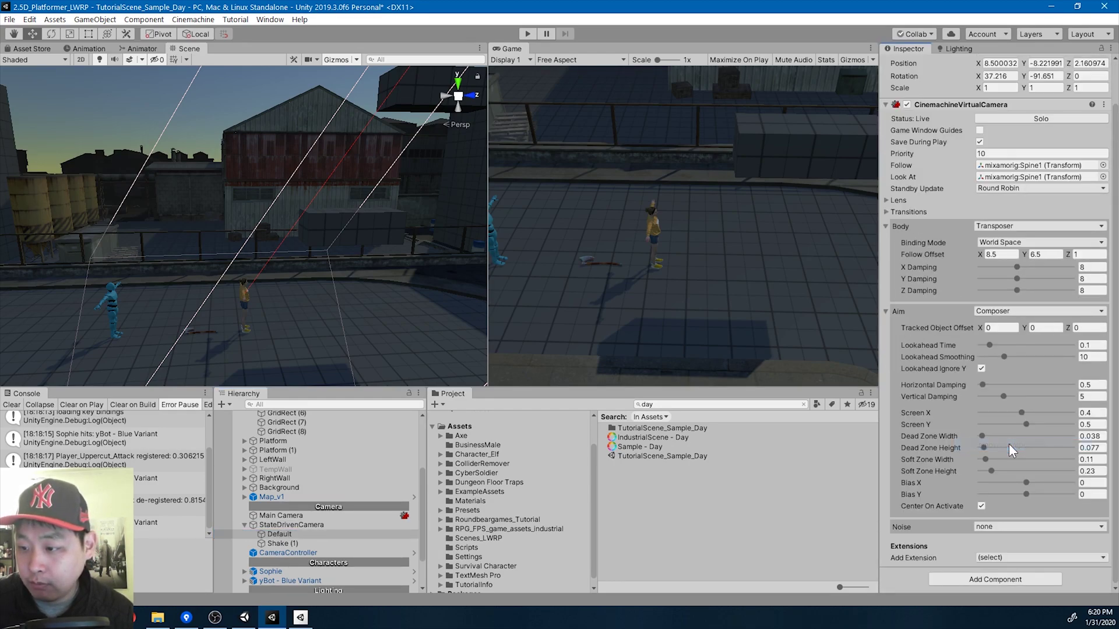
Remove the Cinemachine Post Processing extension from the Shake (1) virtual camera as well
{"action": "left_click", "coordinate": [286, 543]}
{"action": "scroll", "coordinate": [974, 393], "scroll_direction": "down", "scroll_amount": 5}
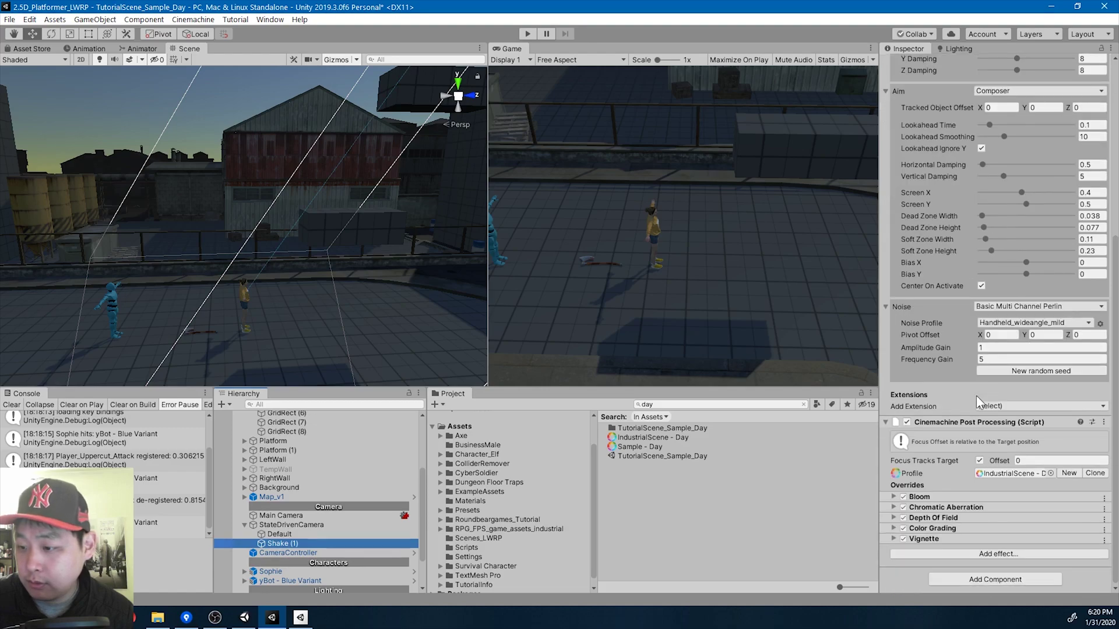
{"action": "right_click", "coordinate": [950, 423]}
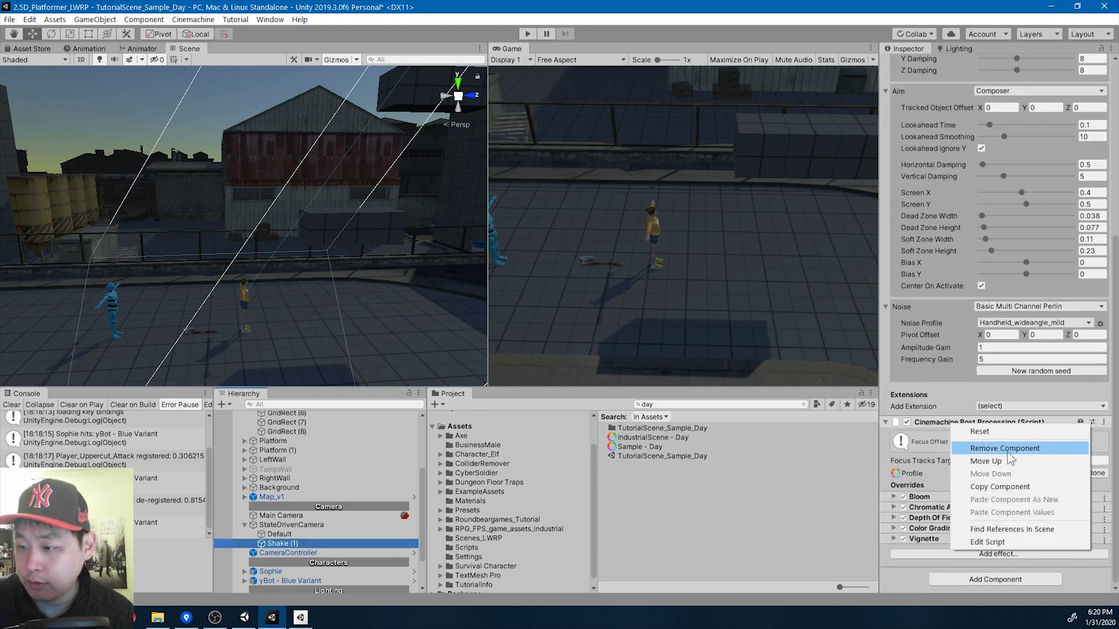
{"action": "left_click", "coordinate": [991, 444]}
{"action": "scroll", "coordinate": [285, 470], "scroll_direction": "up", "scroll_amount": 4}
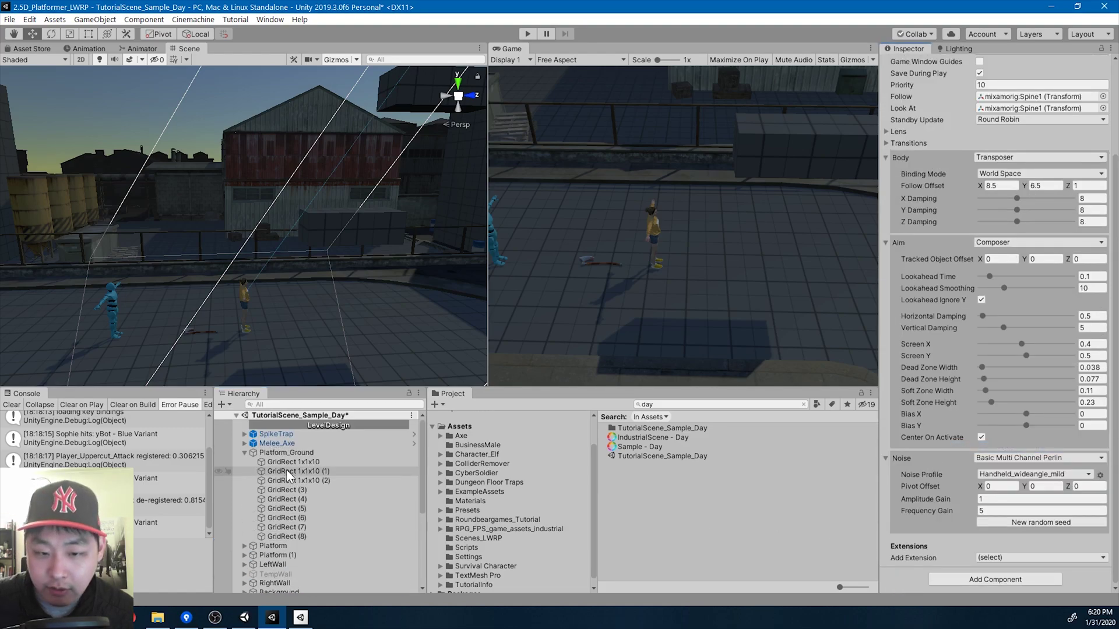
{"action": "left_click", "coordinate": [278, 414]}
{"action": "right_click", "coordinate": [279, 411]}
Create an empty object named Volume at zeroed position, parented under StateDrivenCamera
{"action": "mouse_move", "coordinate": [351, 553]}
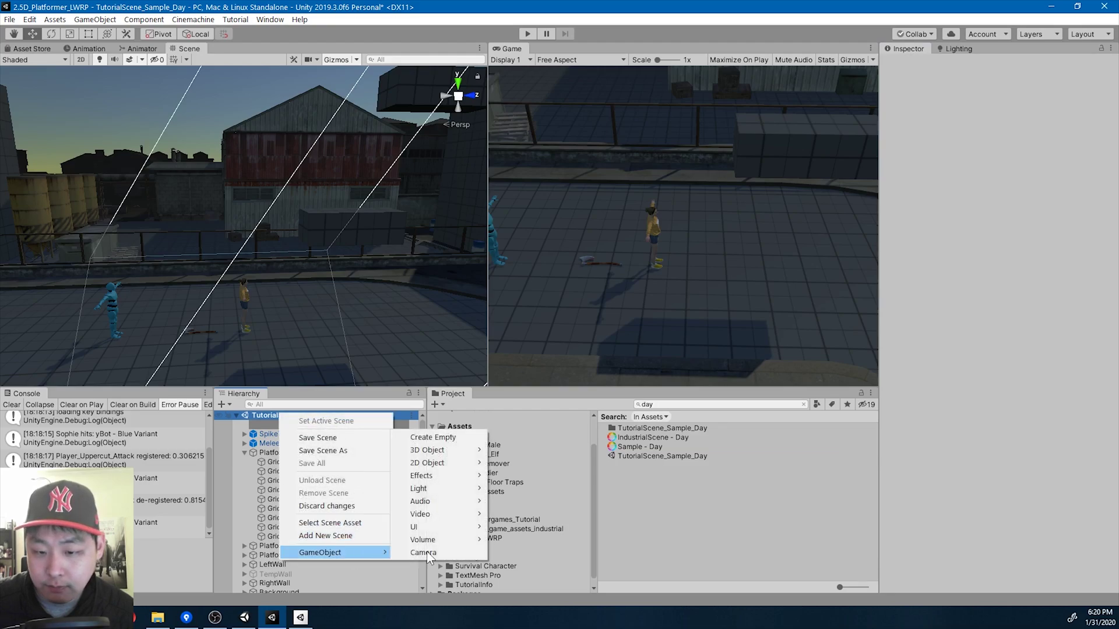
{"action": "left_click", "coordinate": [457, 438]}
{"action": "type", "text": "V"}
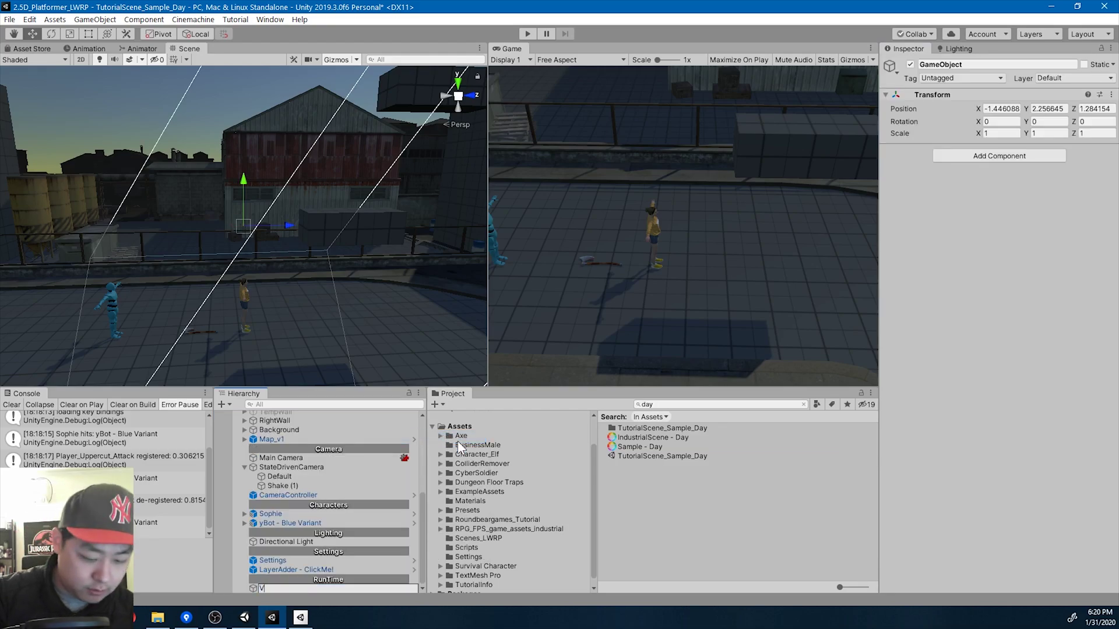
{"action": "type", "text": "olume"}
{"action": "key", "text": "Return"}
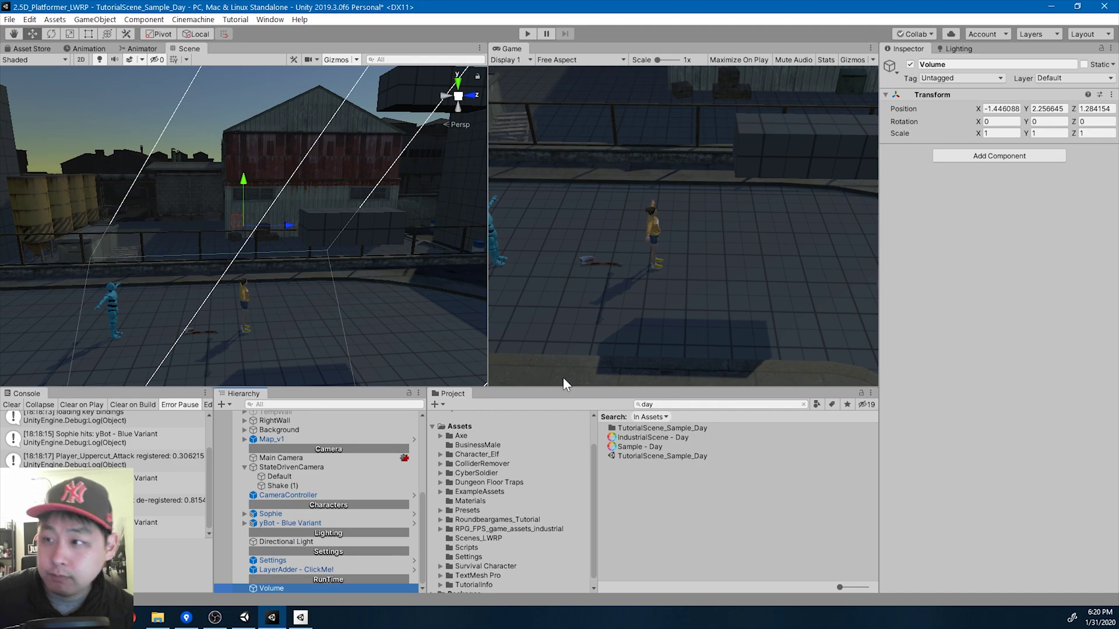
{"action": "left_click", "coordinate": [1000, 108]}
{"action": "type", "text": "0"}
{"action": "key", "text": "Tab"}
{"action": "type", "text": "0"}
{"action": "key", "text": "Tab"}
{"action": "type", "text": "0"}
{"action": "left_click_drag", "start_coordinate": [278, 588], "coordinate": [275, 455]}
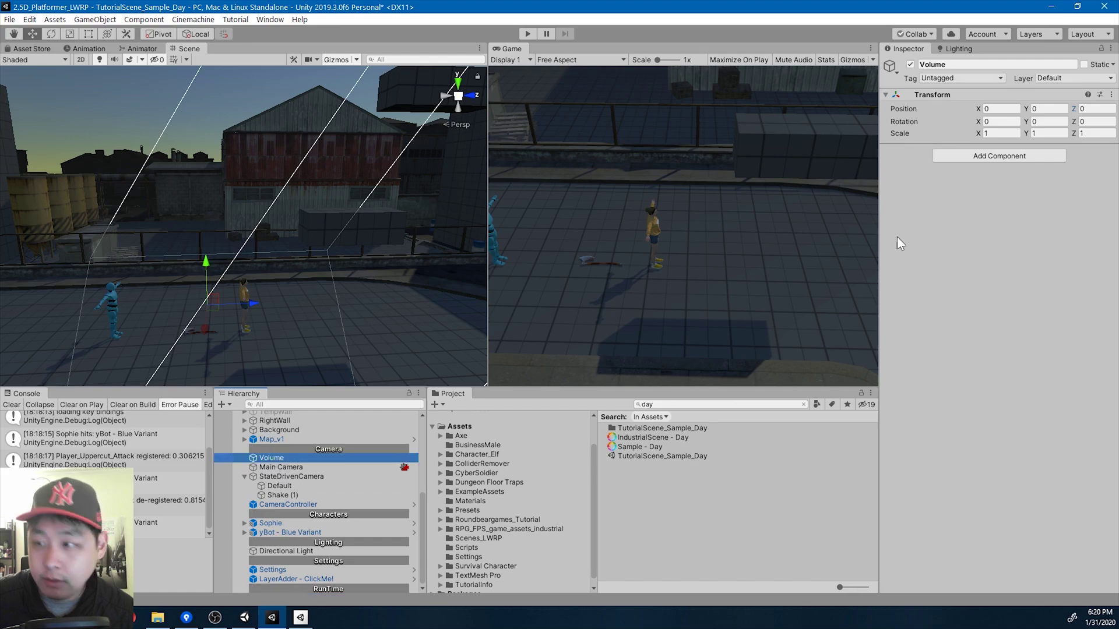
Add a Volume component to it with a newly created Volume Profile asset
{"action": "left_click", "coordinate": [995, 157]}
{"action": "type", "text": "volum"}
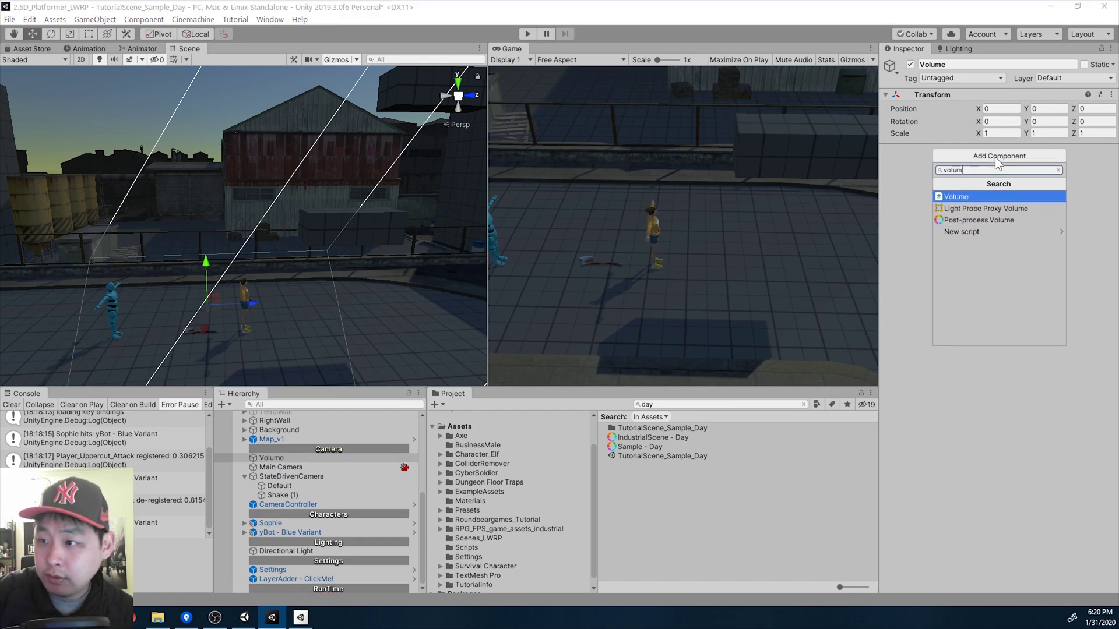
{"action": "key", "text": "Return"}
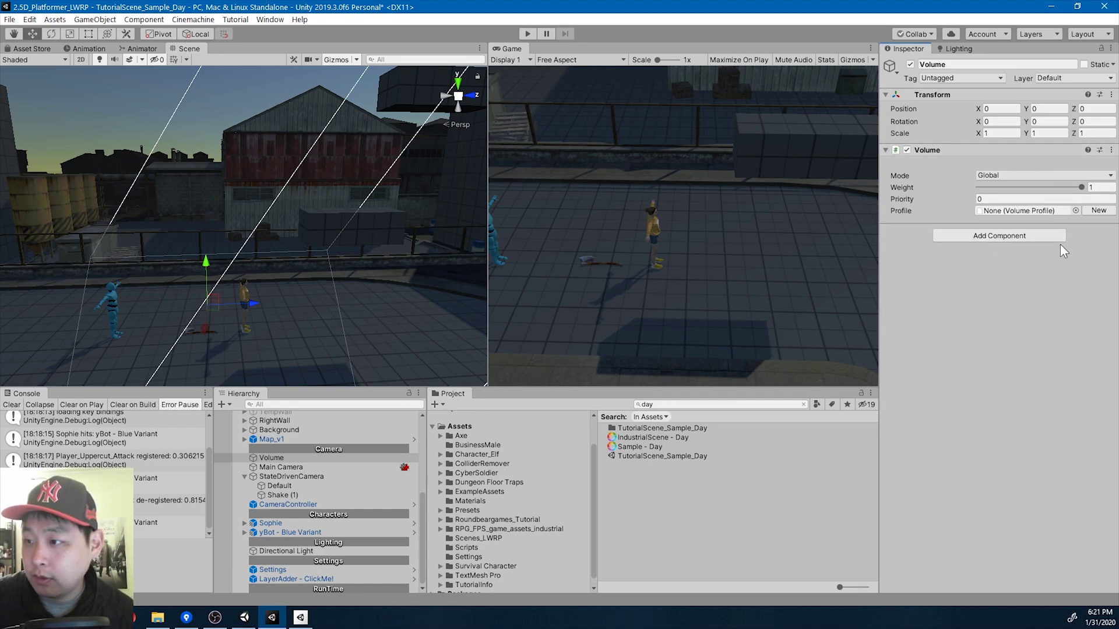
{"action": "left_click", "coordinate": [1099, 211]}
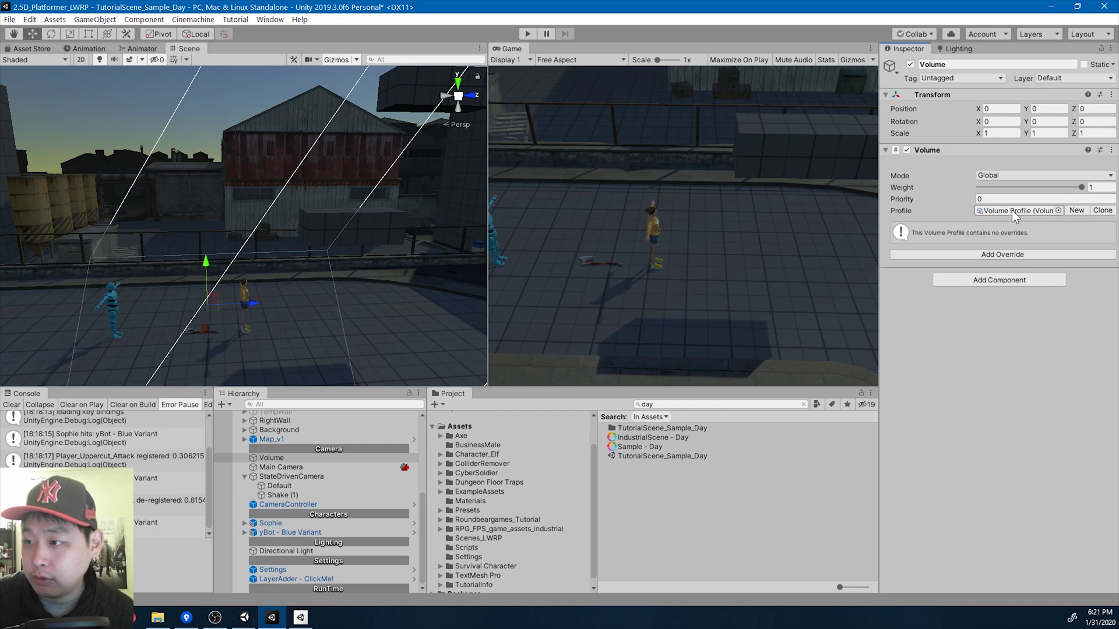
{"action": "left_click", "coordinate": [638, 438]}
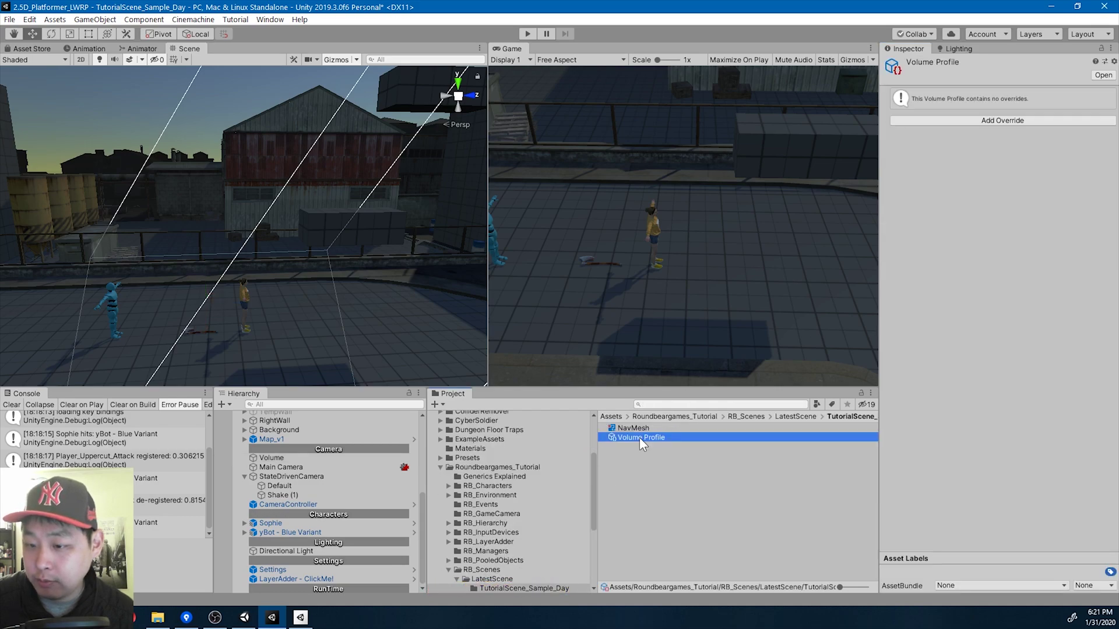
Enable Post Processing on Main Camera and add CinemachineVolumeSettings to the Default camera
{"action": "left_click", "coordinate": [289, 467]}
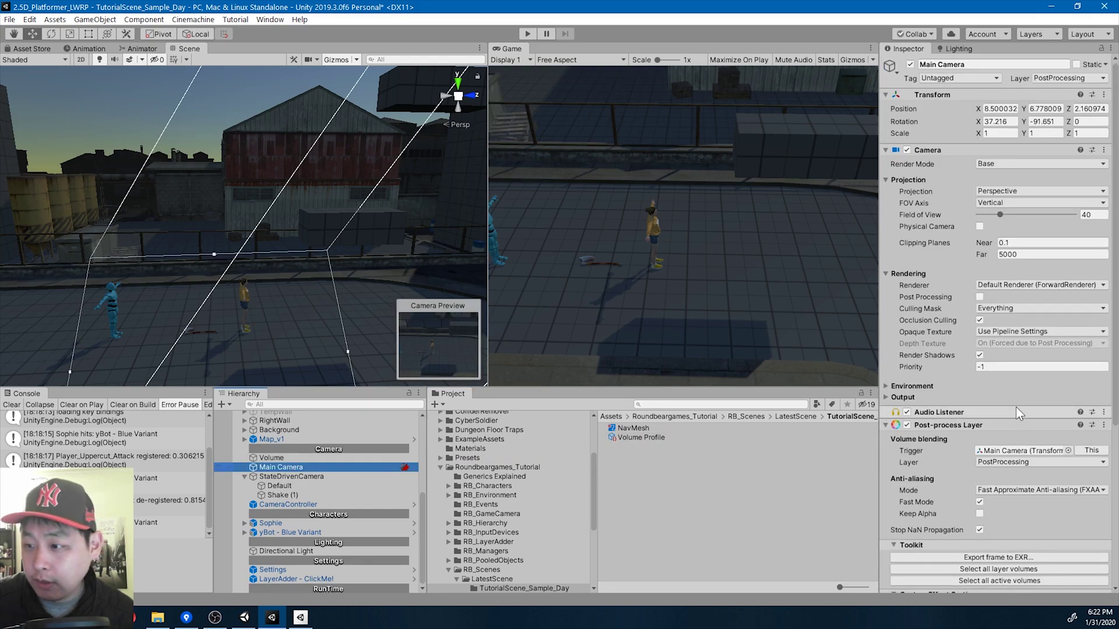
{"action": "left_click", "coordinate": [979, 297]}
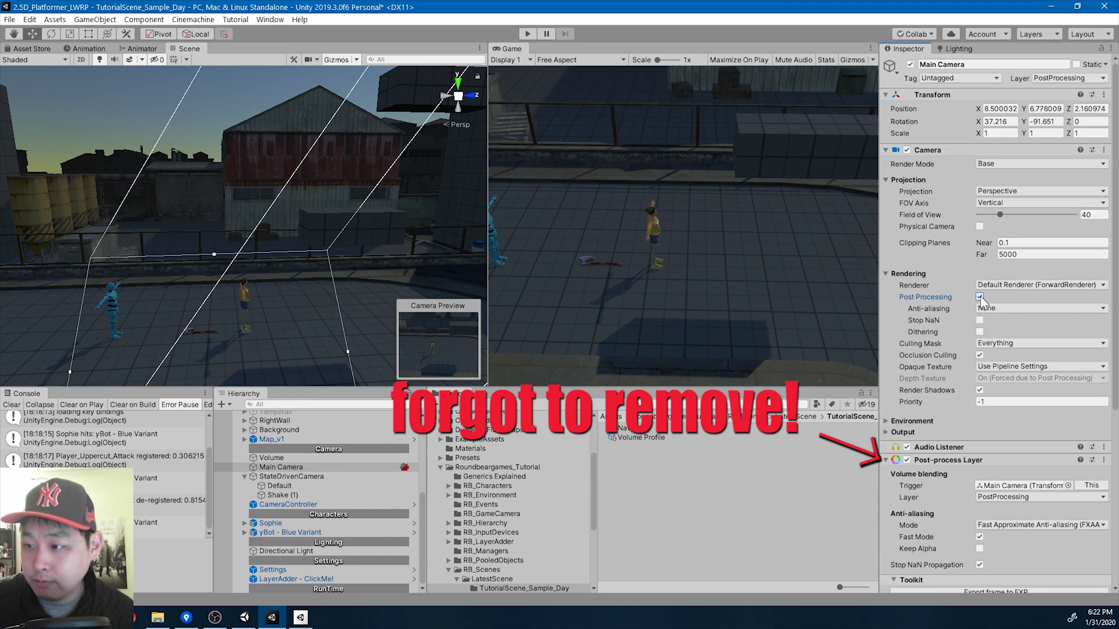
{"action": "left_click", "coordinate": [284, 485]}
{"action": "scroll", "coordinate": [977, 557], "scroll_direction": "down", "scroll_amount": 2}
{"action": "left_click", "coordinate": [985, 558]}
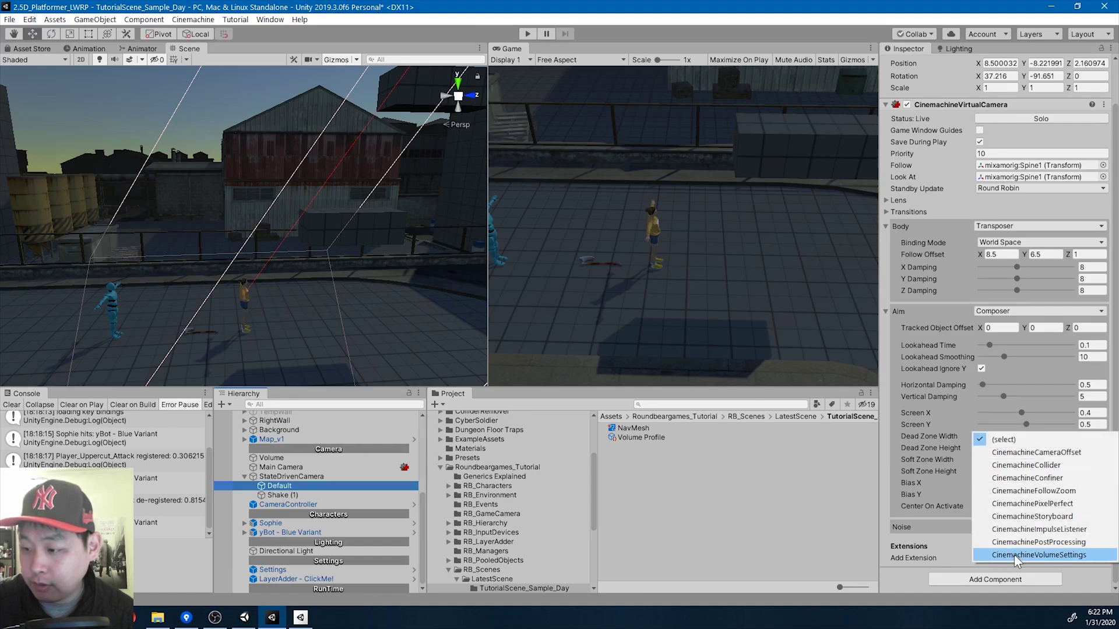
{"action": "left_click", "coordinate": [1013, 555]}
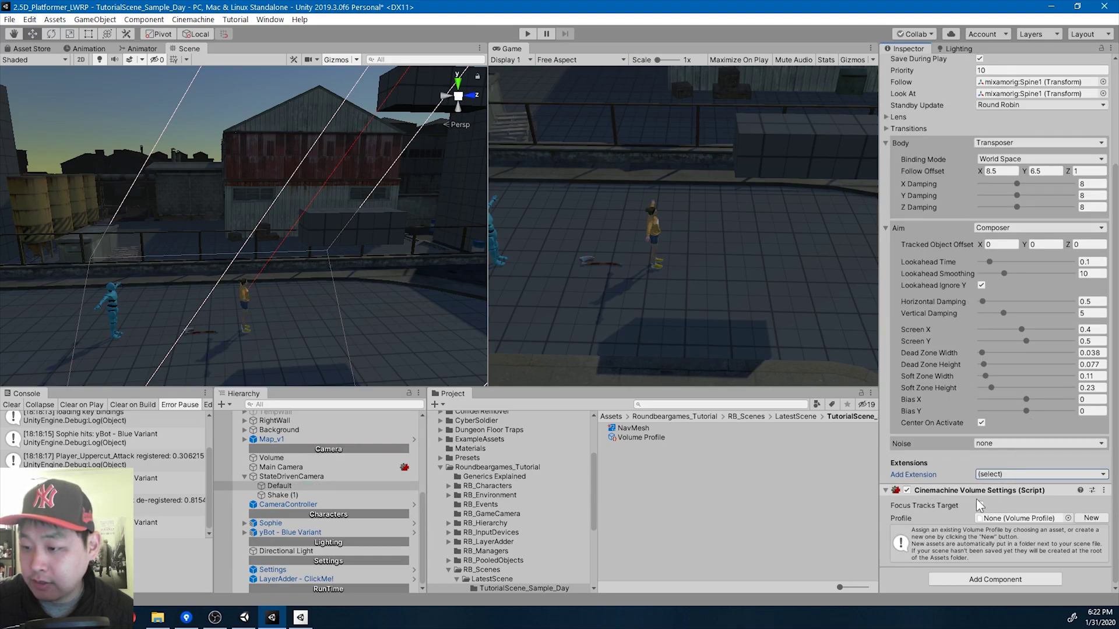
Assign the Volume Profile asset to the Volume Settings extension
{"action": "left_click", "coordinate": [1068, 517]}
{"action": "left_click", "coordinate": [371, 253]}
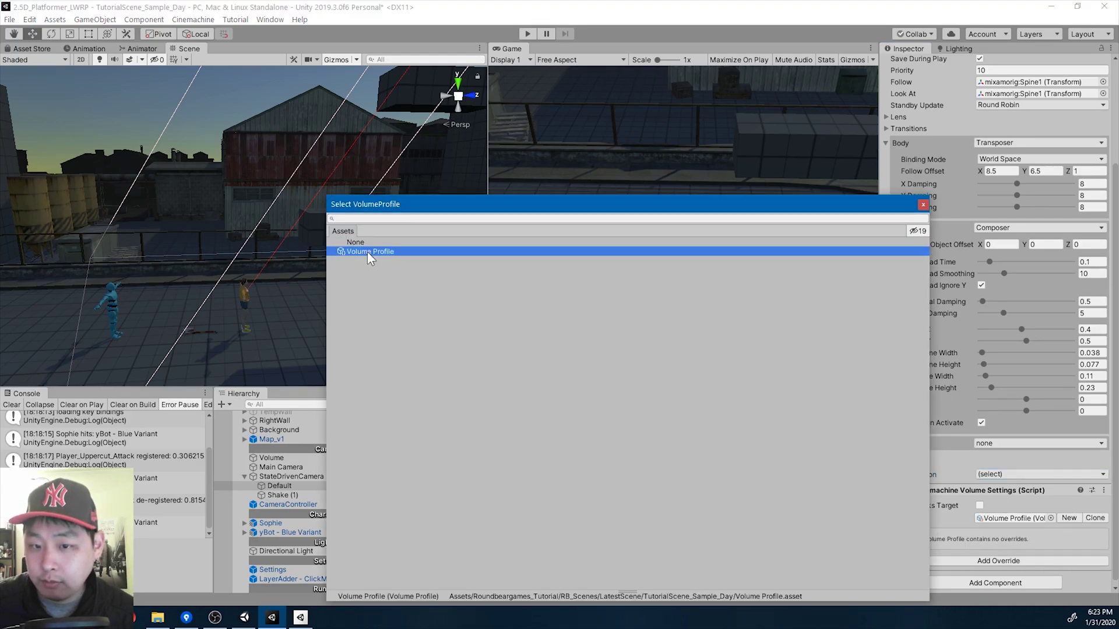
{"action": "double_click", "coordinate": [379, 252]}
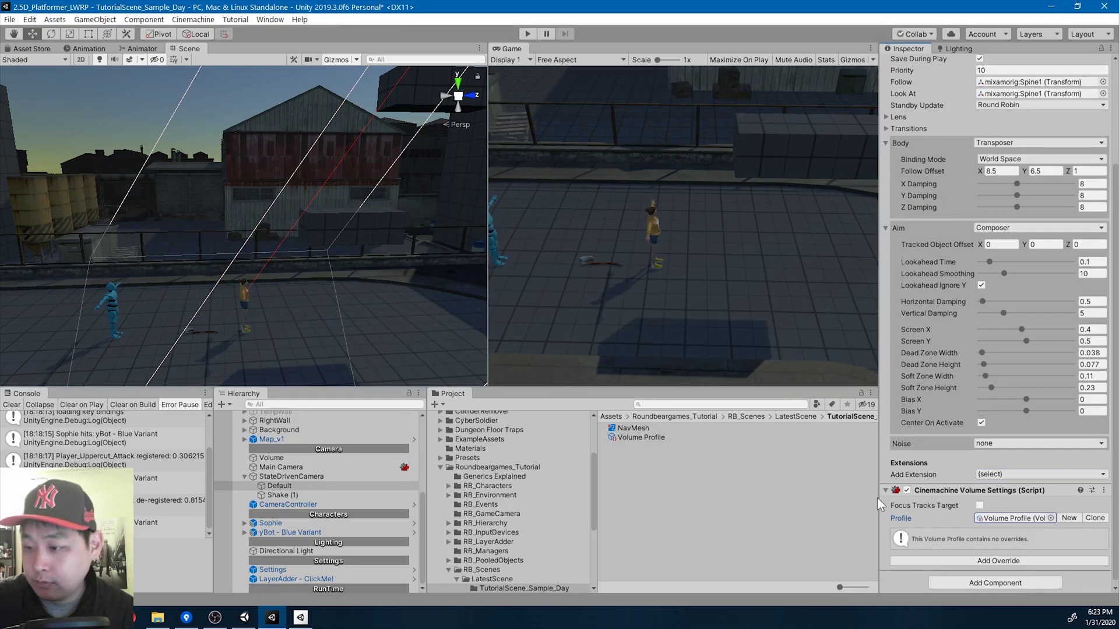
Add a Bloom override with Intensity 0.88 and Threshold 0.4
{"action": "left_click", "coordinate": [997, 562]}
{"action": "left_click", "coordinate": [978, 416]}
{"action": "type", "text": "blo"}
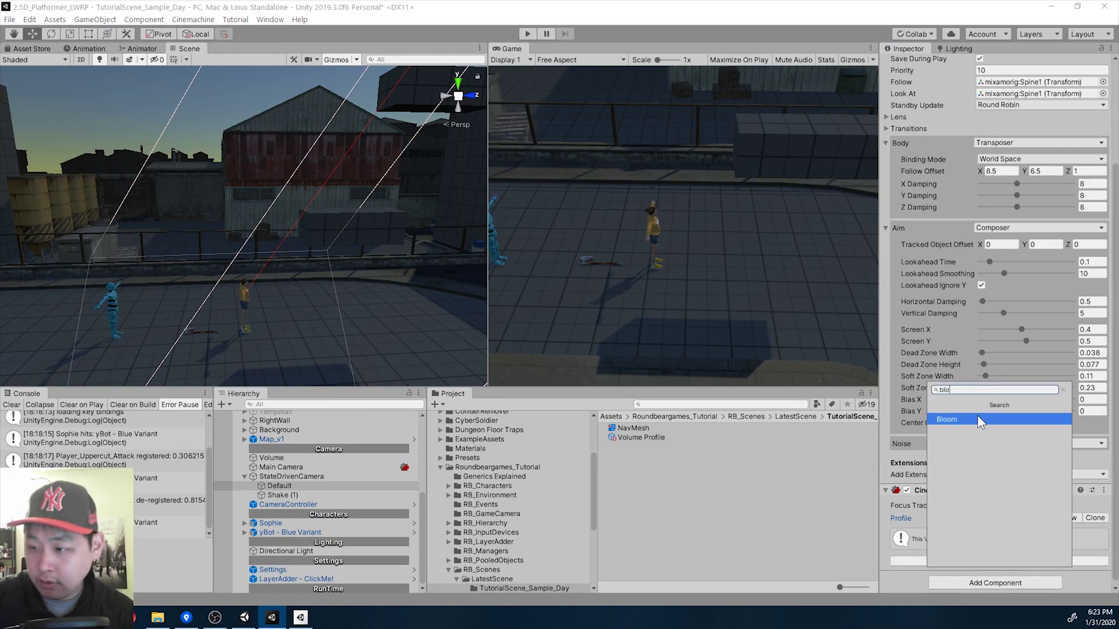
{"action": "left_click", "coordinate": [977, 415]}
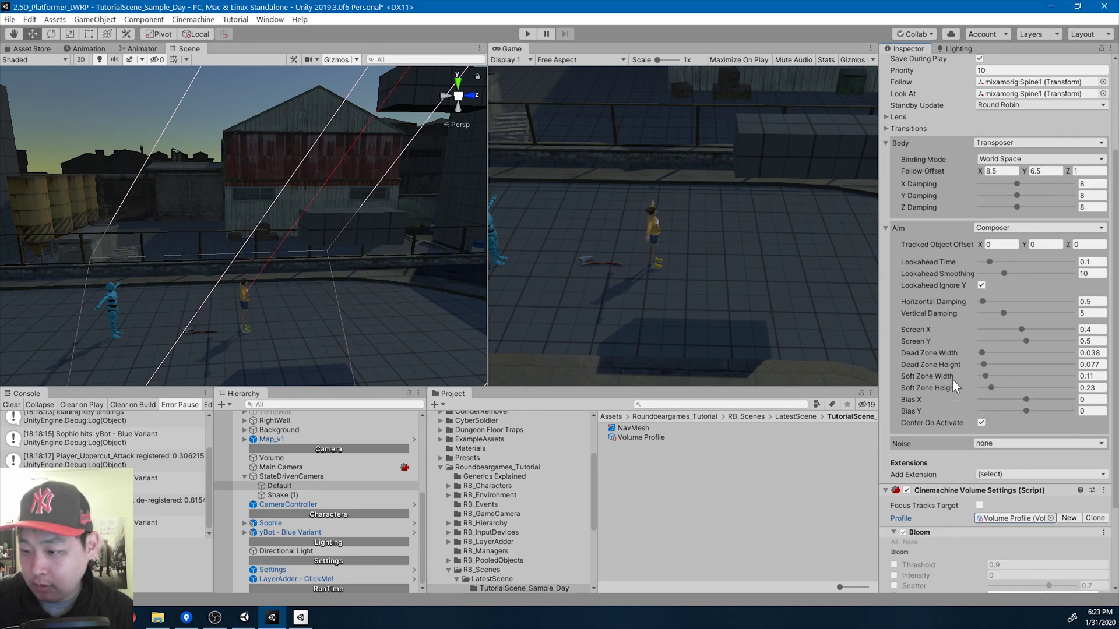
{"action": "scroll", "coordinate": [991, 376], "scroll_direction": "down", "scroll_amount": 5}
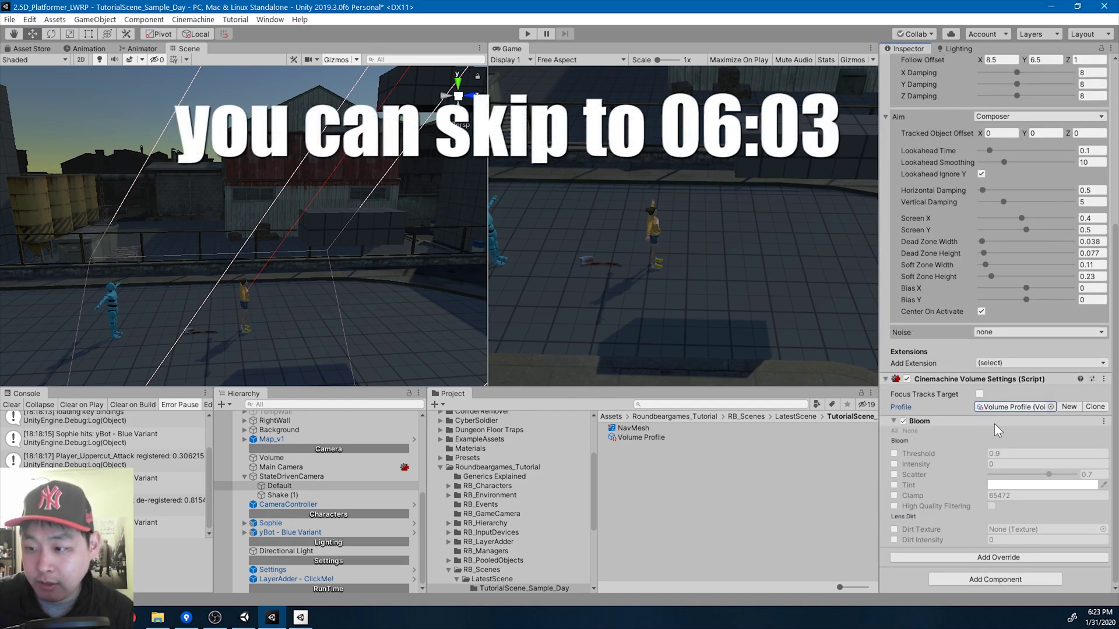
{"action": "left_click", "coordinate": [1009, 466]}
{"action": "left_click", "coordinate": [1019, 465]}
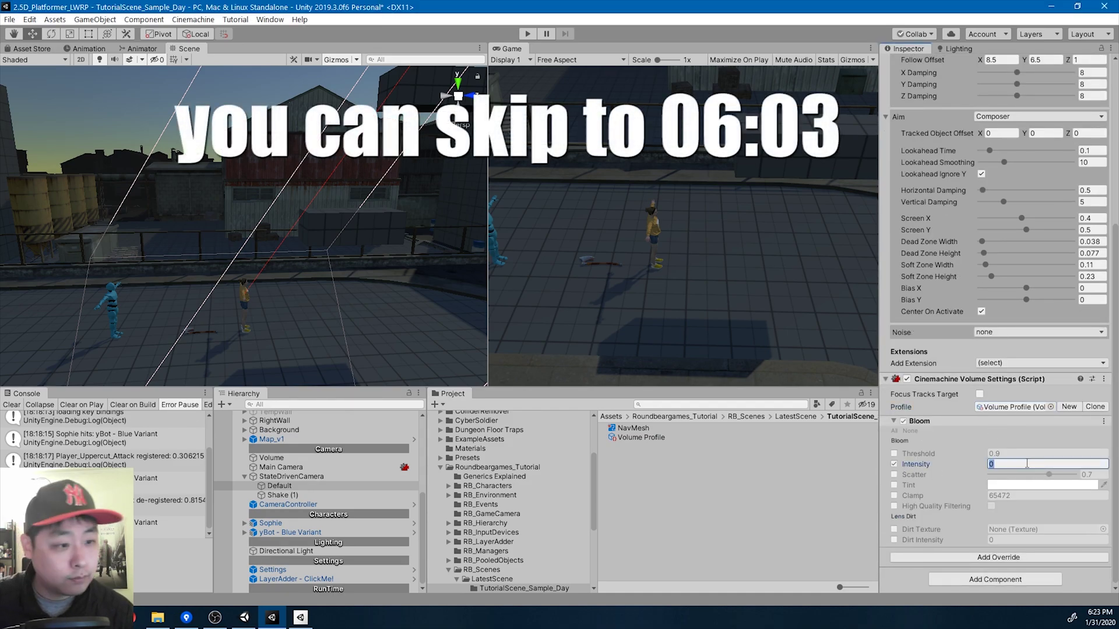
{"action": "type", "text": ".88"}
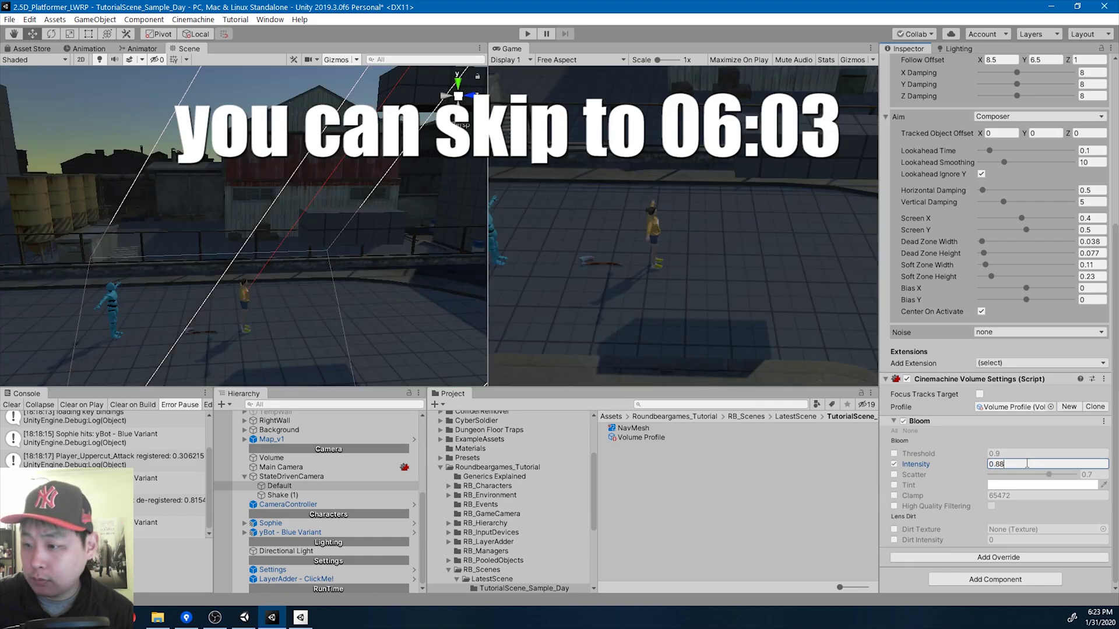
{"action": "left_click", "coordinate": [896, 454]}
{"action": "left_click", "coordinate": [1018, 454]}
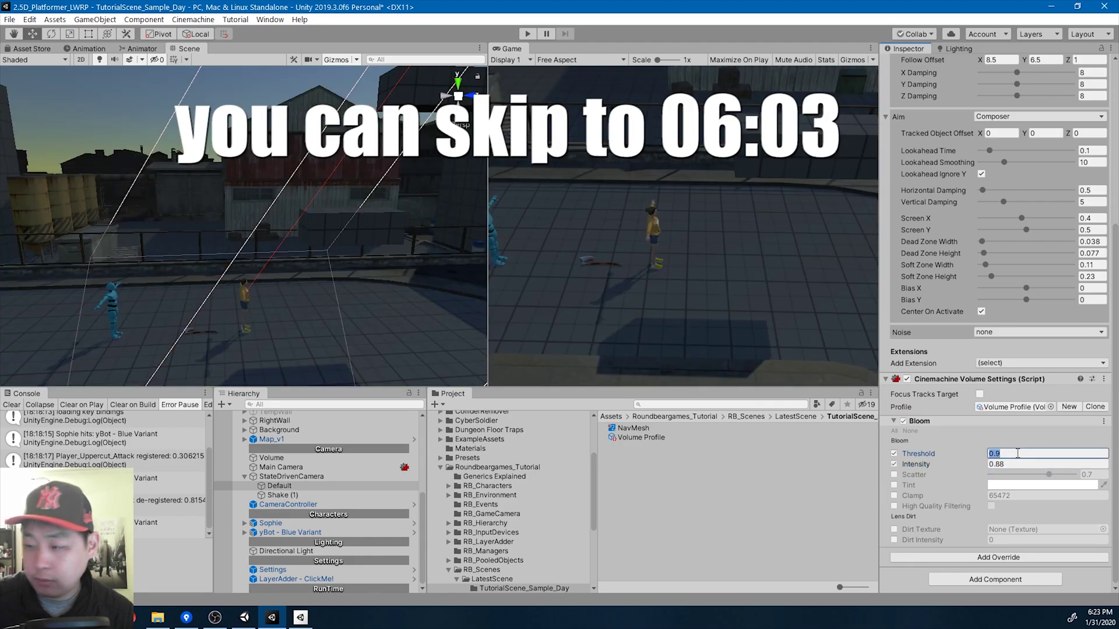
{"action": "type", "text": "0.4"}
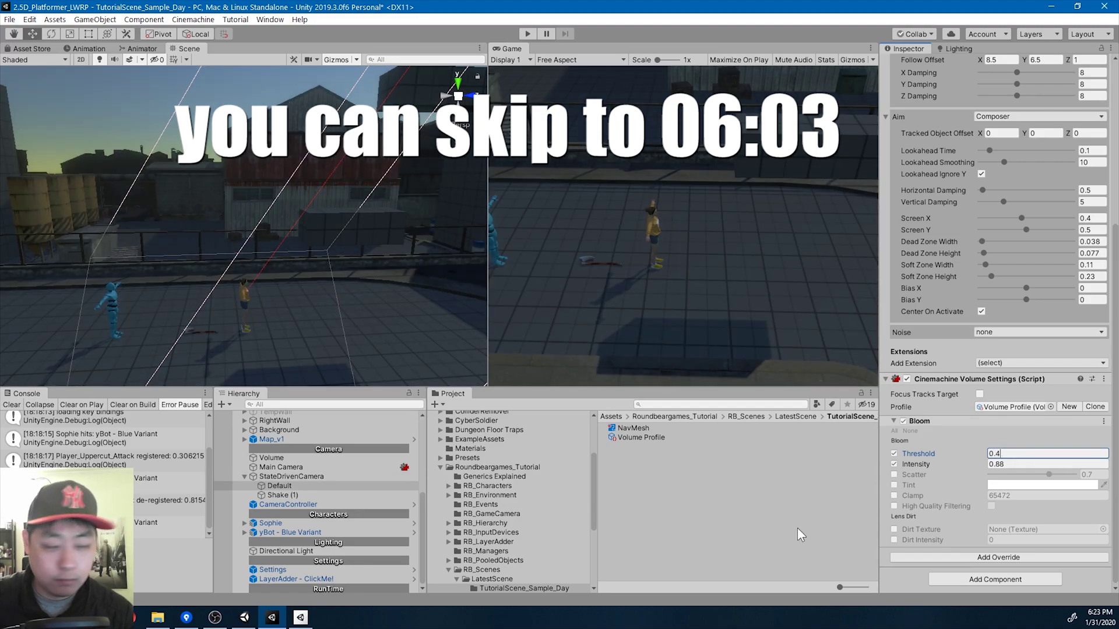
Add a Chromatic Aberration override with Intensity 0.07
{"action": "left_click", "coordinate": [992, 557]}
{"action": "type", "text": "chroma"}
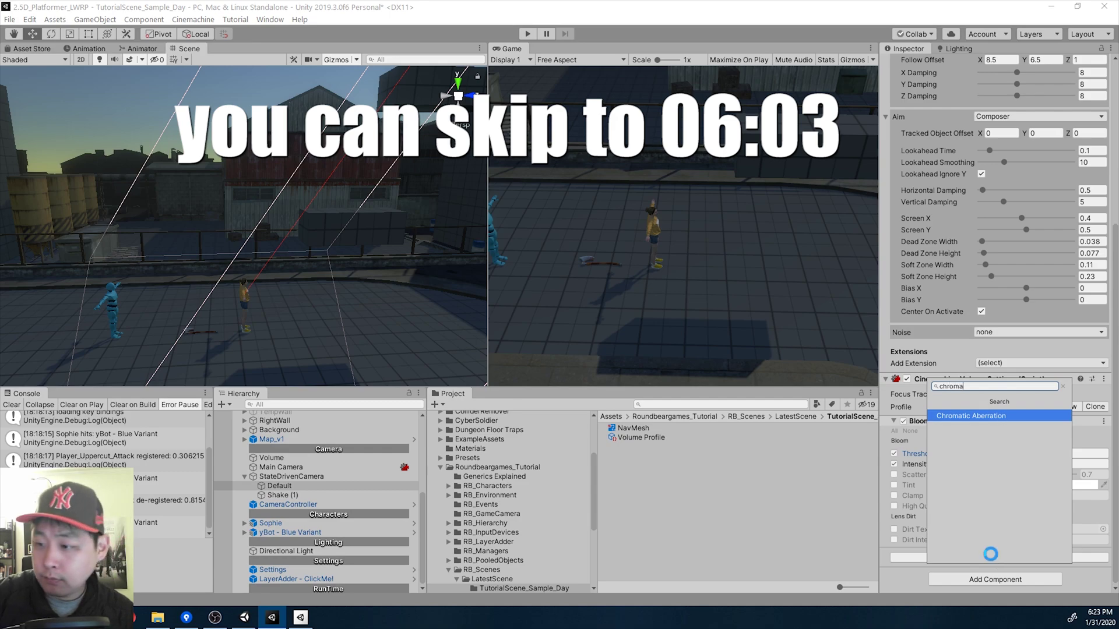
{"action": "key", "text": "Return"}
{"action": "scroll", "coordinate": [991, 554], "scroll_direction": "down", "scroll_amount": 1}
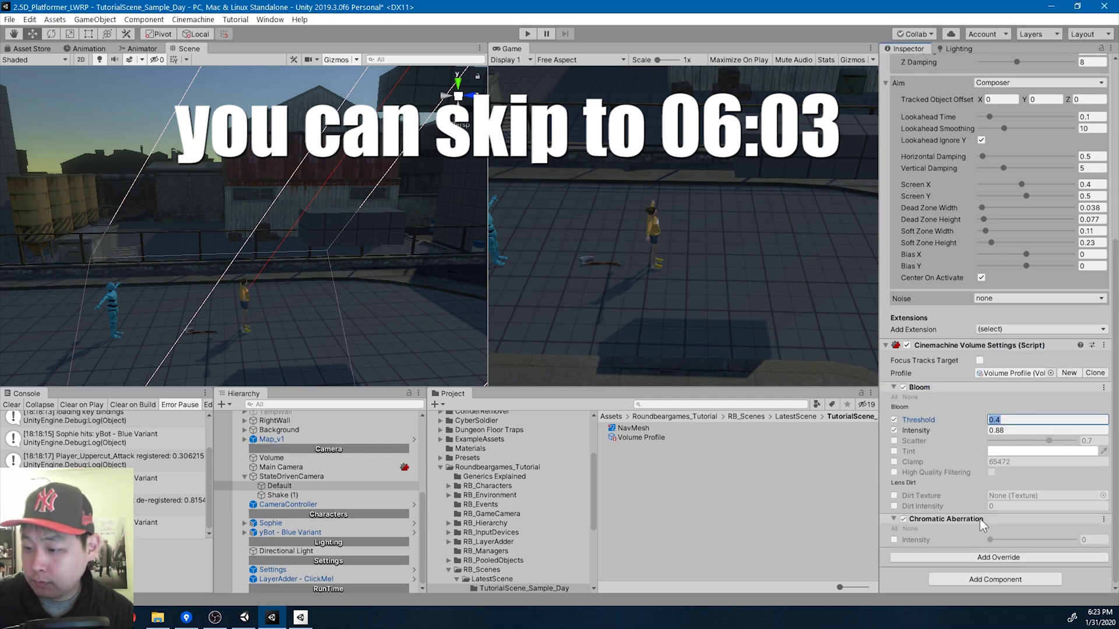
{"action": "left_click", "coordinate": [894, 540]}
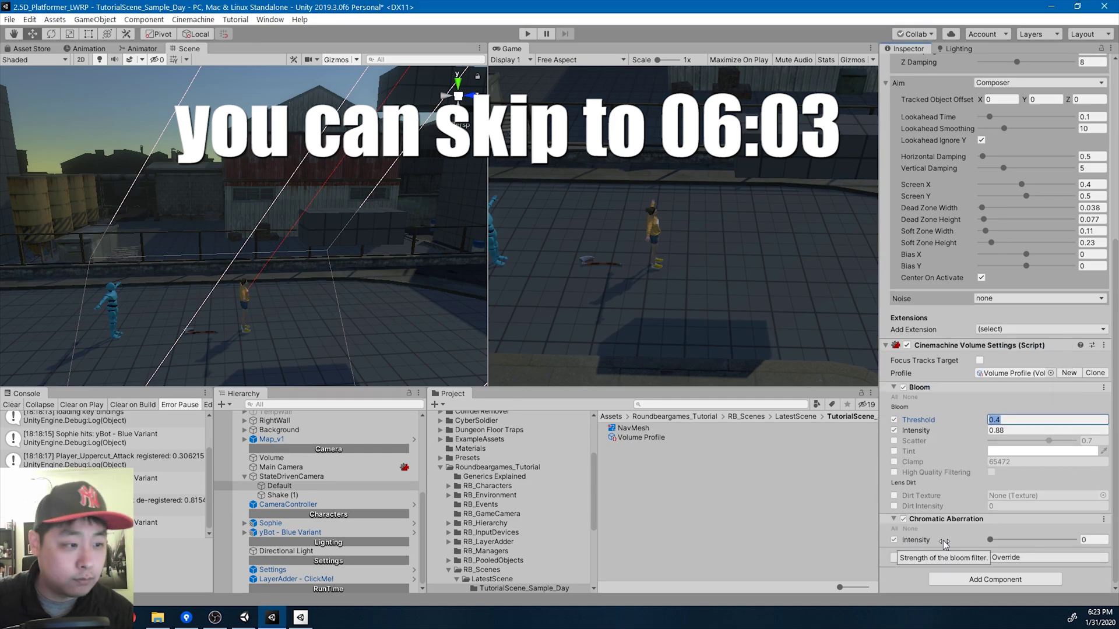
{"action": "left_click", "coordinate": [1093, 540]}
{"action": "type", "text": "0.0"}
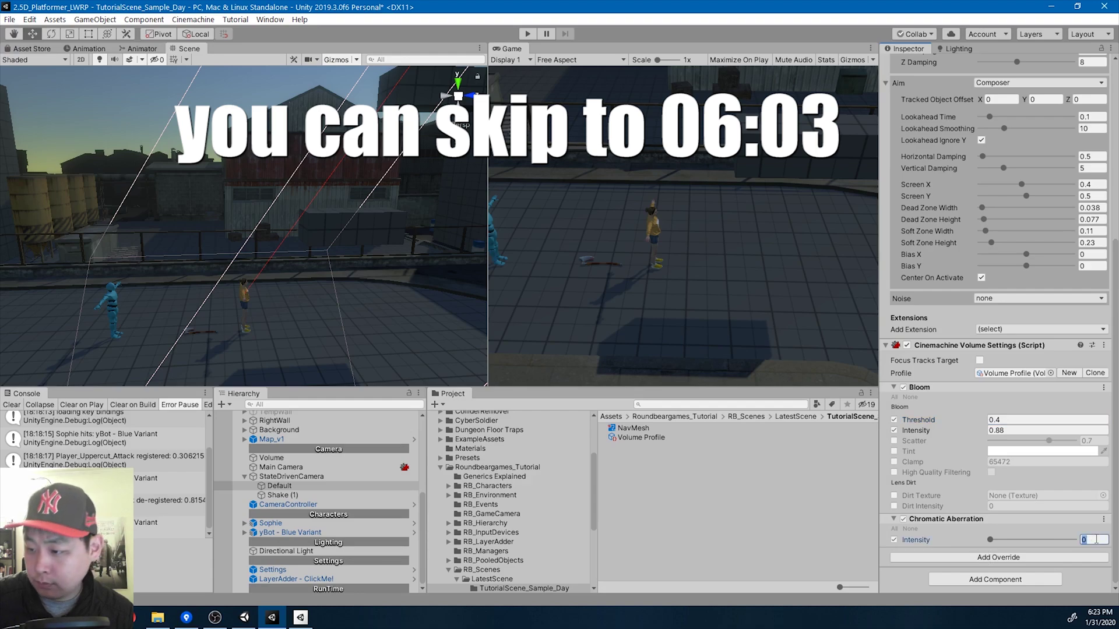
{"action": "type", "text": "7"}
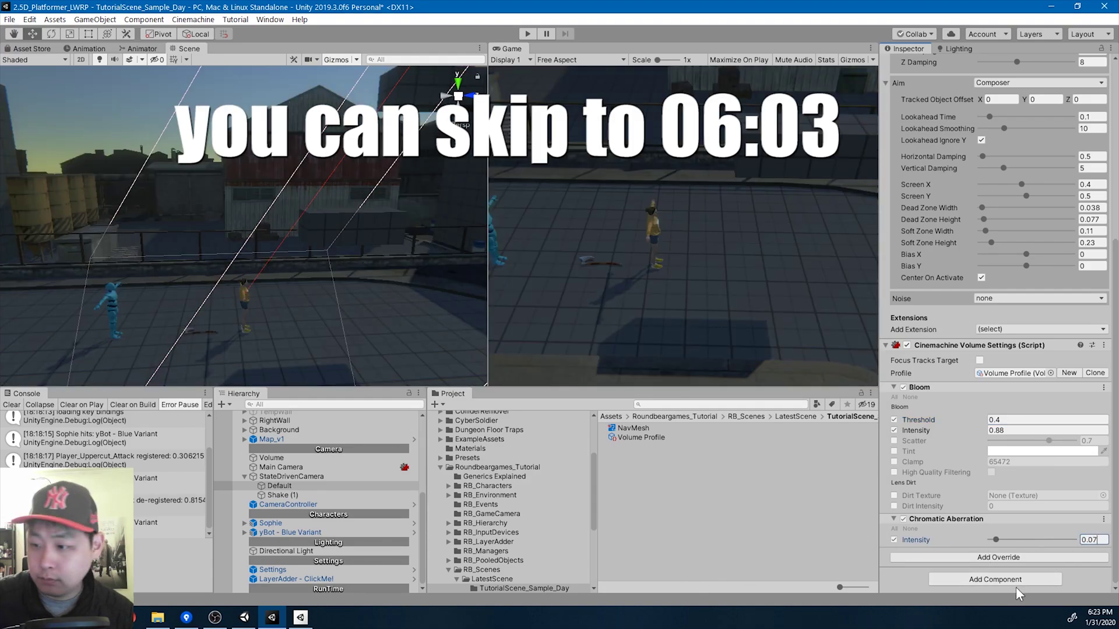
Add a Depth Of Field override set to Bokeh mode
{"action": "left_click", "coordinate": [972, 560]}
{"action": "type", "text": "dep"}
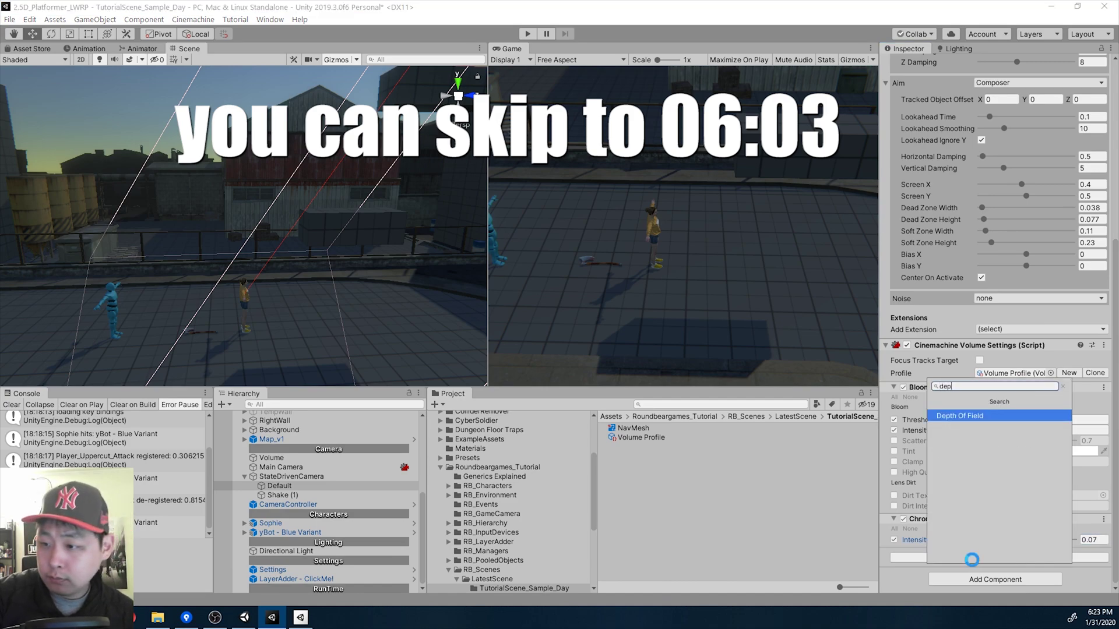
{"action": "key", "text": "Return"}
{"action": "scroll", "coordinate": [972, 561], "scroll_direction": "down", "scroll_amount": 1}
{"action": "left_click", "coordinate": [895, 540]}
{"action": "left_click", "coordinate": [1005, 541]}
{"action": "left_click", "coordinate": [1028, 582]}
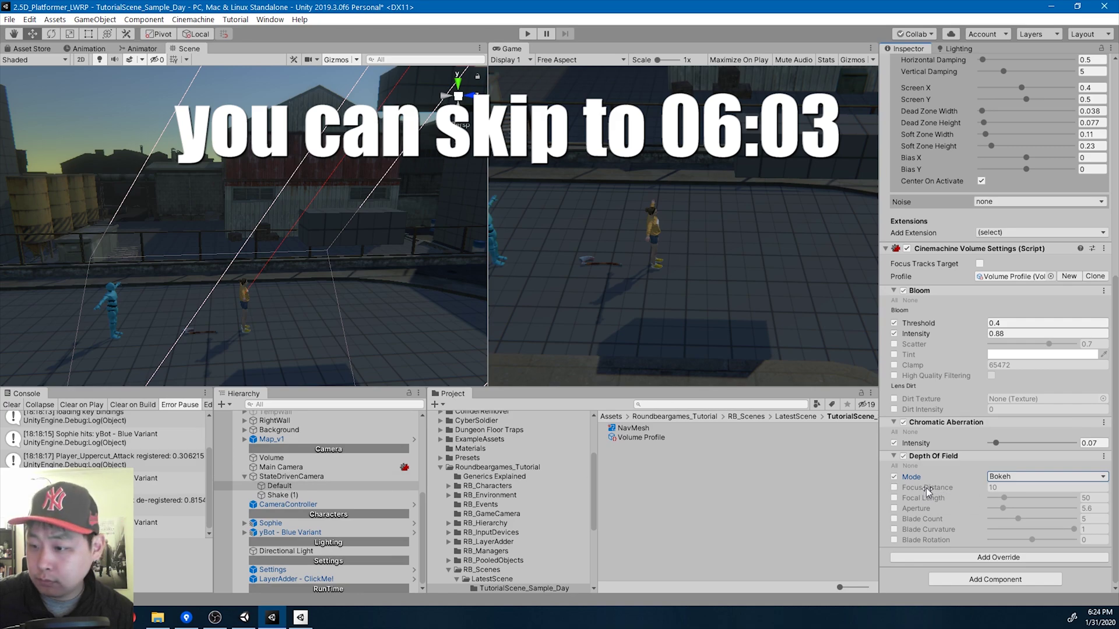
Override Focus Distance, Aperture 2.4 and Focal Length 100, experimenting with focus values
{"action": "left_click", "coordinate": [894, 487]}
{"action": "left_click", "coordinate": [1003, 487]}
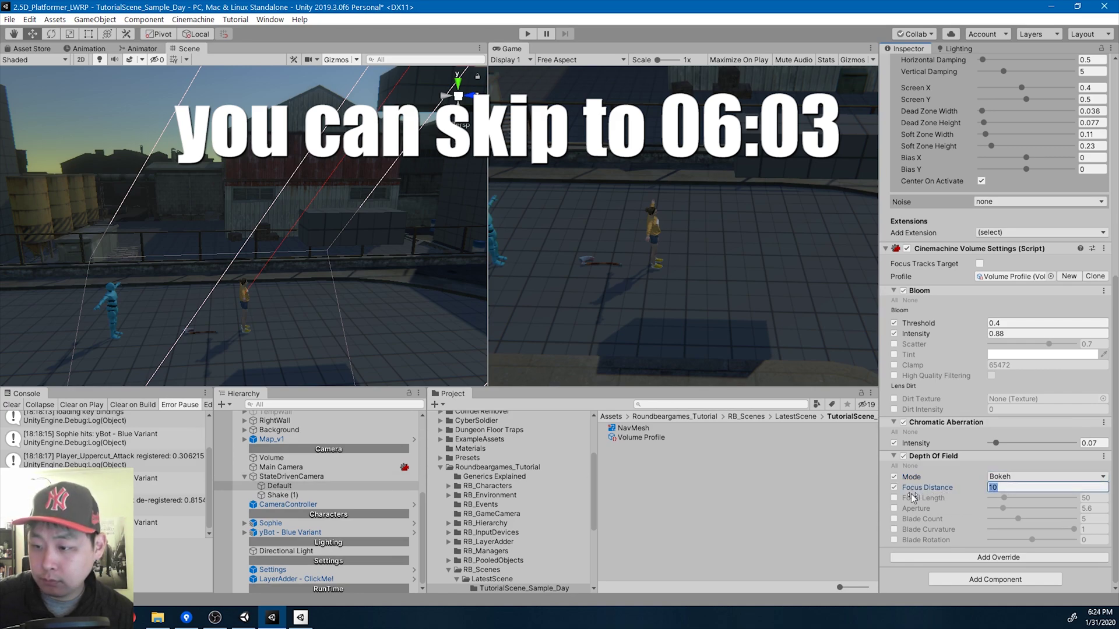
{"action": "type", "text": "3.05"}
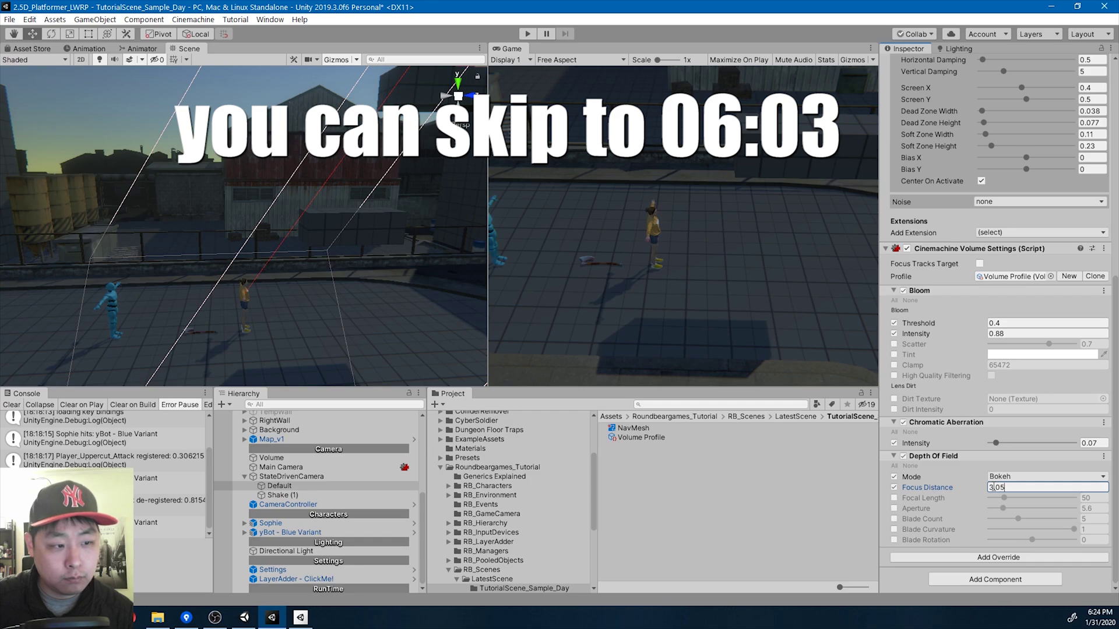
{"action": "left_click", "coordinate": [894, 508]}
{"action": "left_click", "coordinate": [1094, 508]}
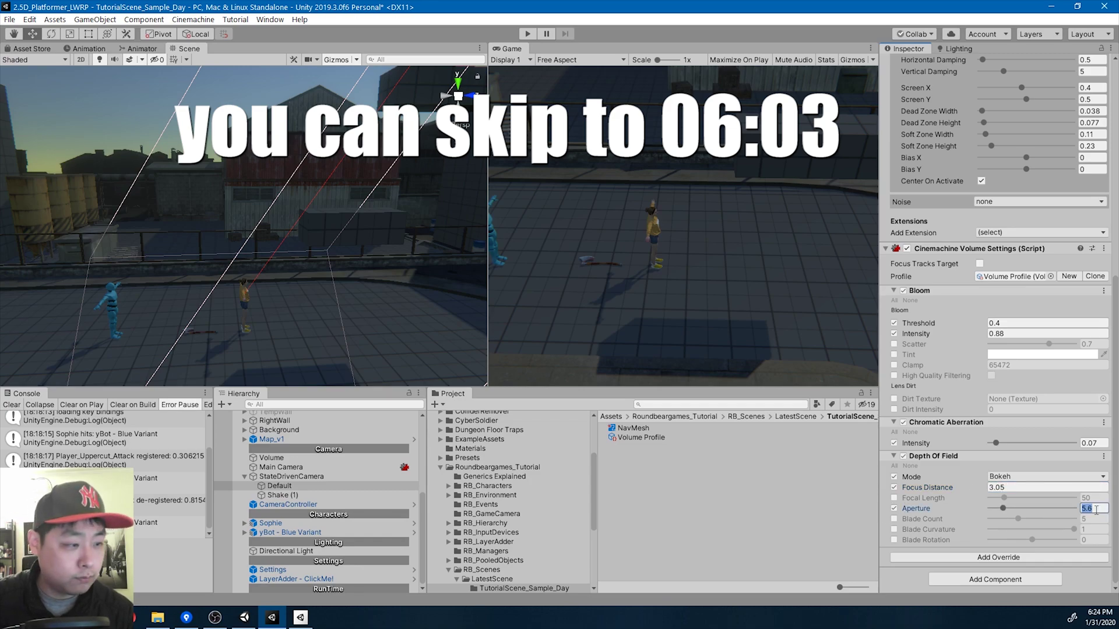
{"action": "type", "text": "2.4"}
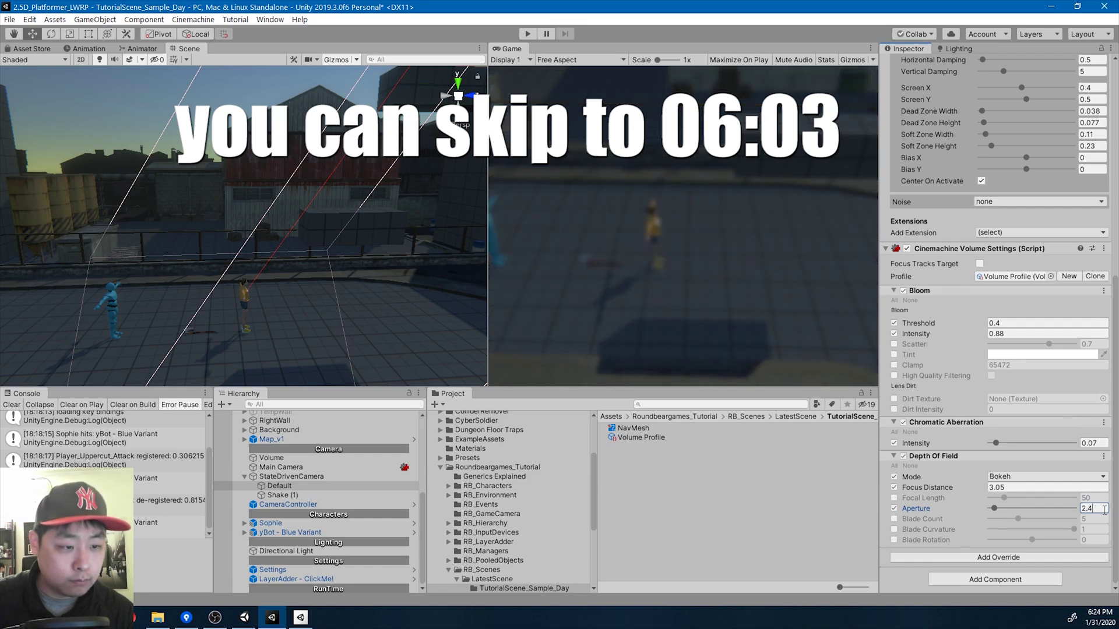
{"action": "left_click", "coordinate": [895, 498]}
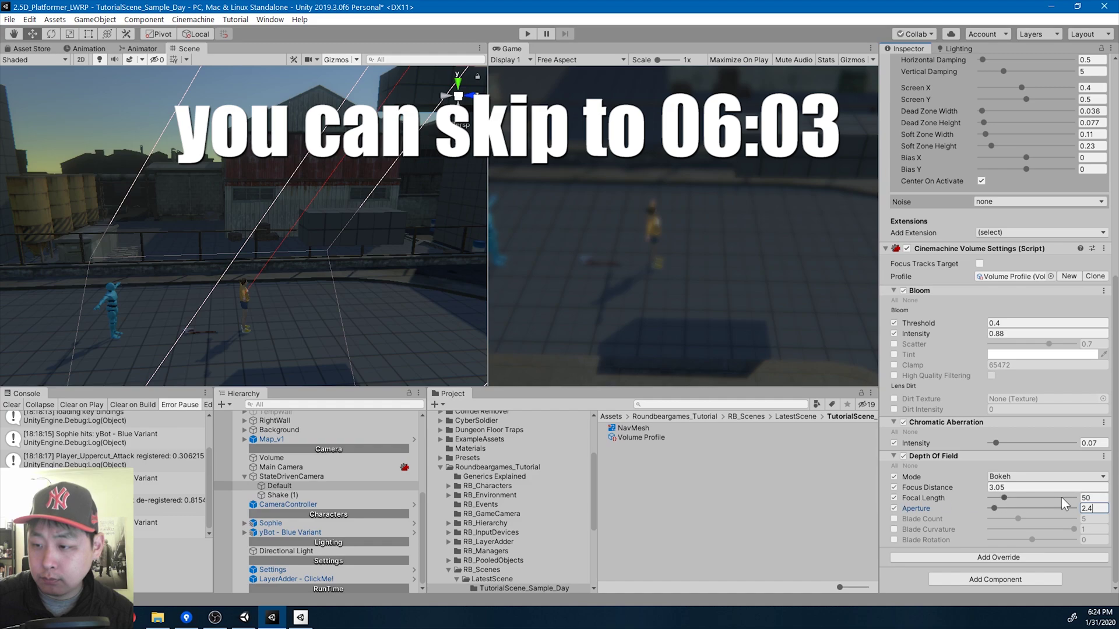
{"action": "left_click", "coordinate": [1103, 499]}
{"action": "type", "text": "100"}
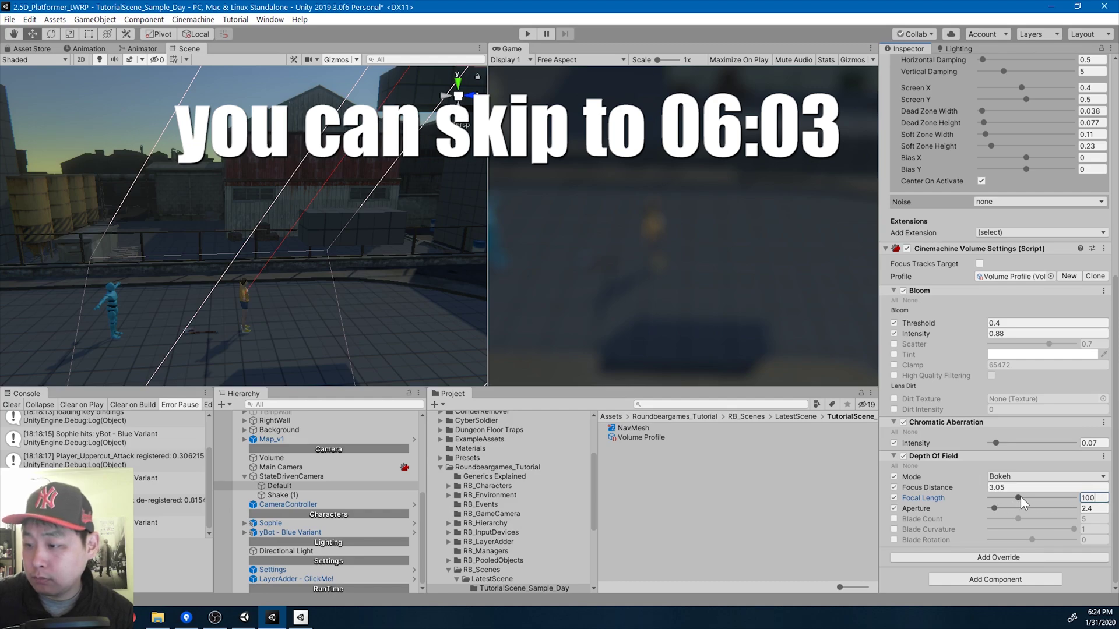
{"action": "left_click_drag", "start_coordinate": [1018, 497], "coordinate": [987, 504]}
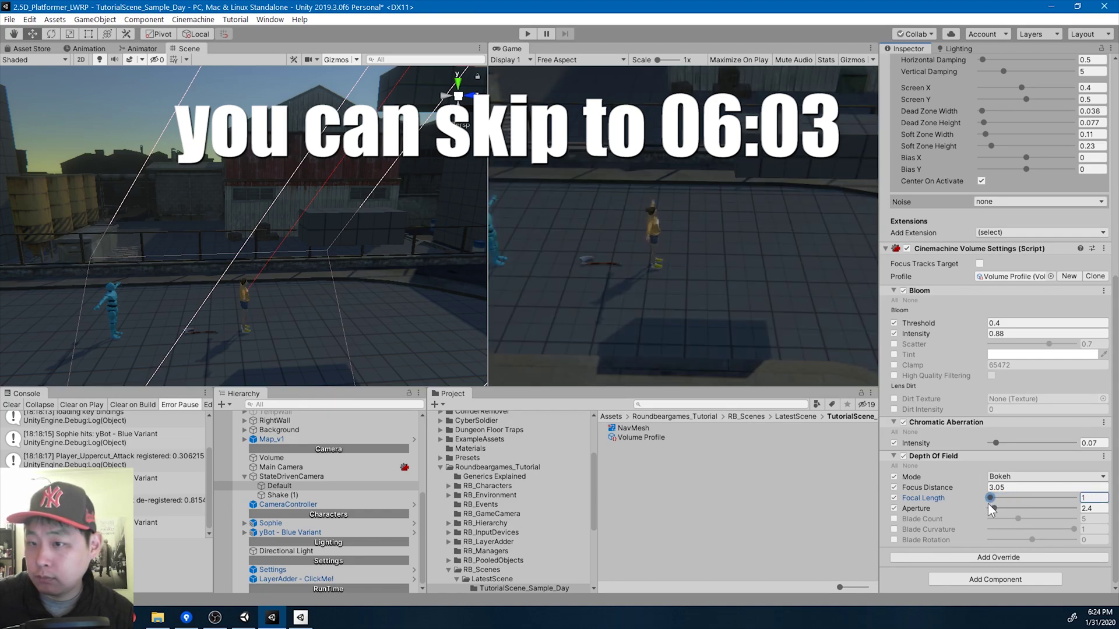
{"action": "key", "text": "ctrl+z"}
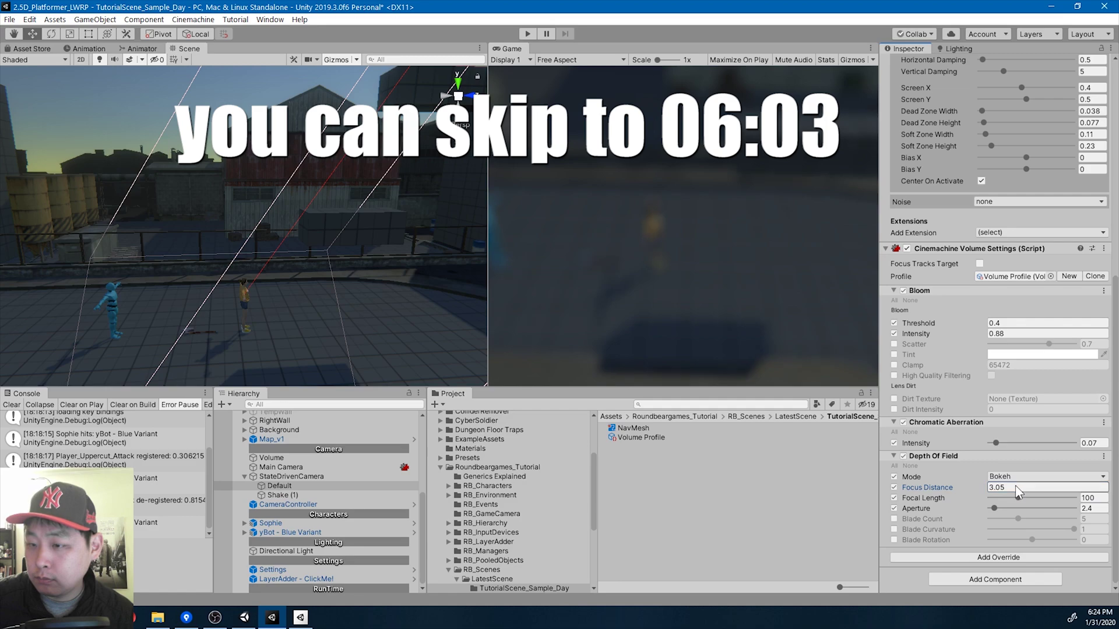
{"action": "left_click_drag", "start_coordinate": [924, 488], "coordinate": [1064, 485]}
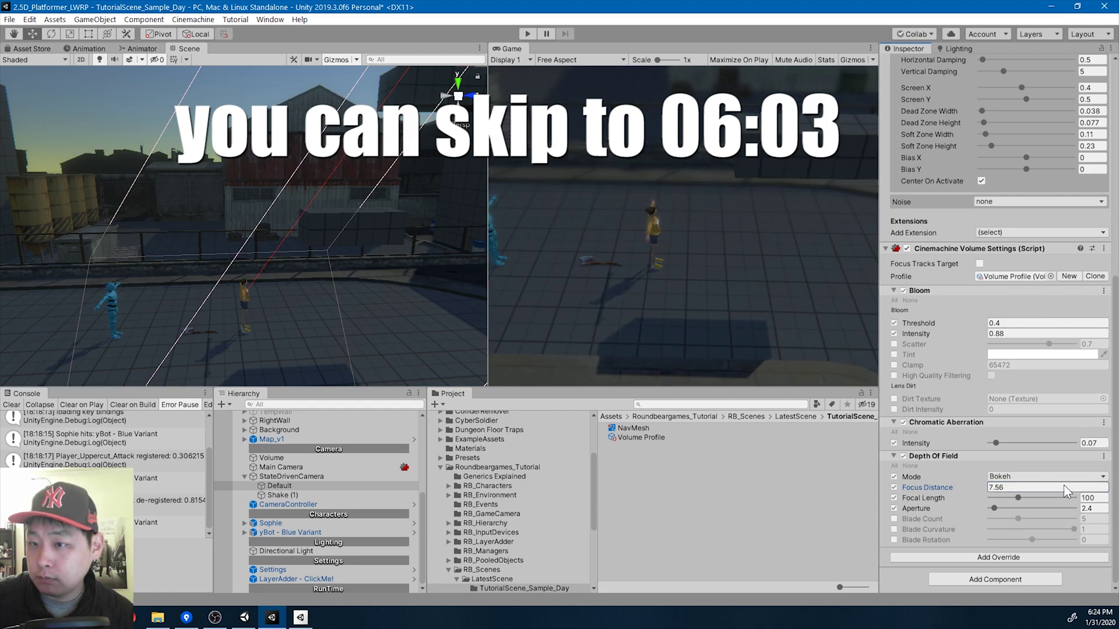
Make focus track the camera target, with Focus Distance 8 and Focal Length 120
{"action": "left_click", "coordinate": [980, 264]}
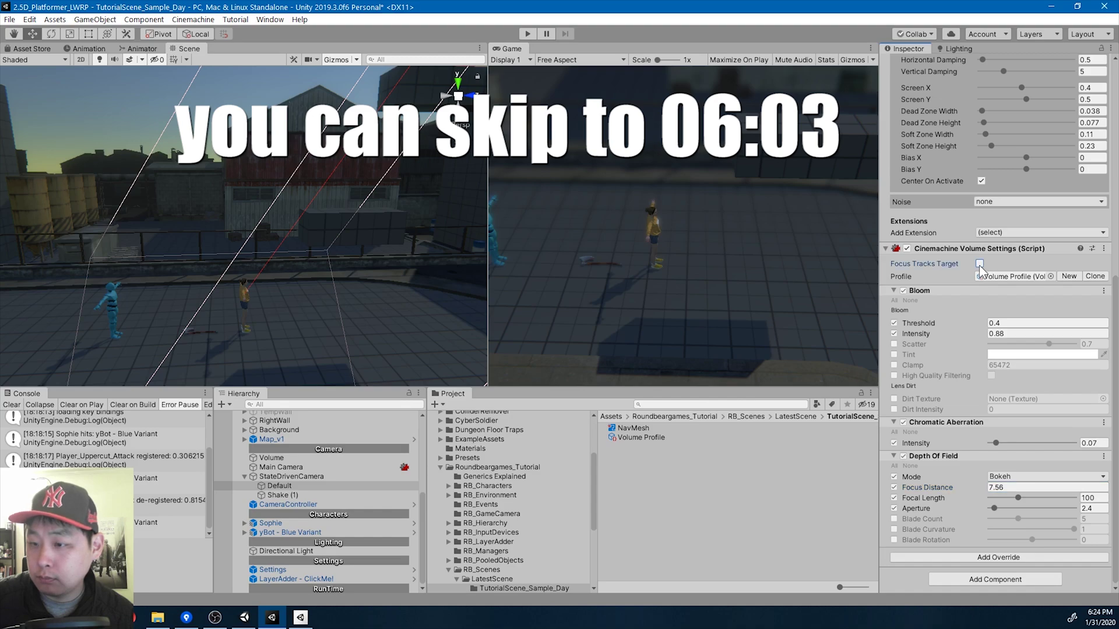
{"action": "left_click", "coordinate": [1014, 511]}
{"action": "type", "text": "8"}
{"action": "left_click", "coordinate": [1103, 521]}
{"action": "type", "text": "130"}
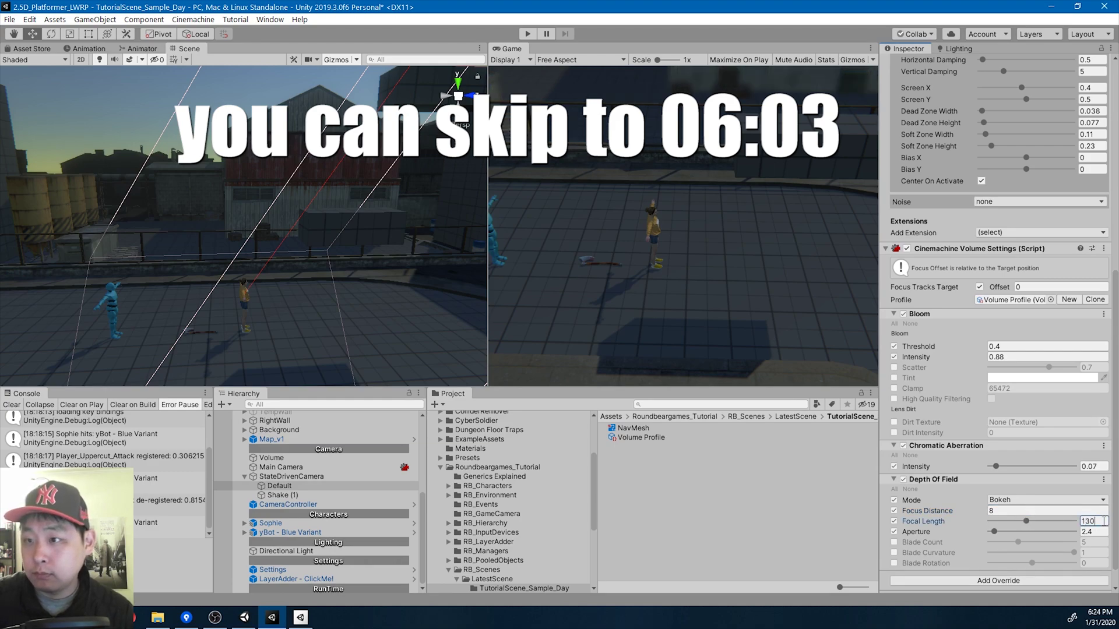
{"action": "left_click", "coordinate": [1088, 521]}
{"action": "key", "text": "BackSpace"}
{"action": "type", "text": "2"}
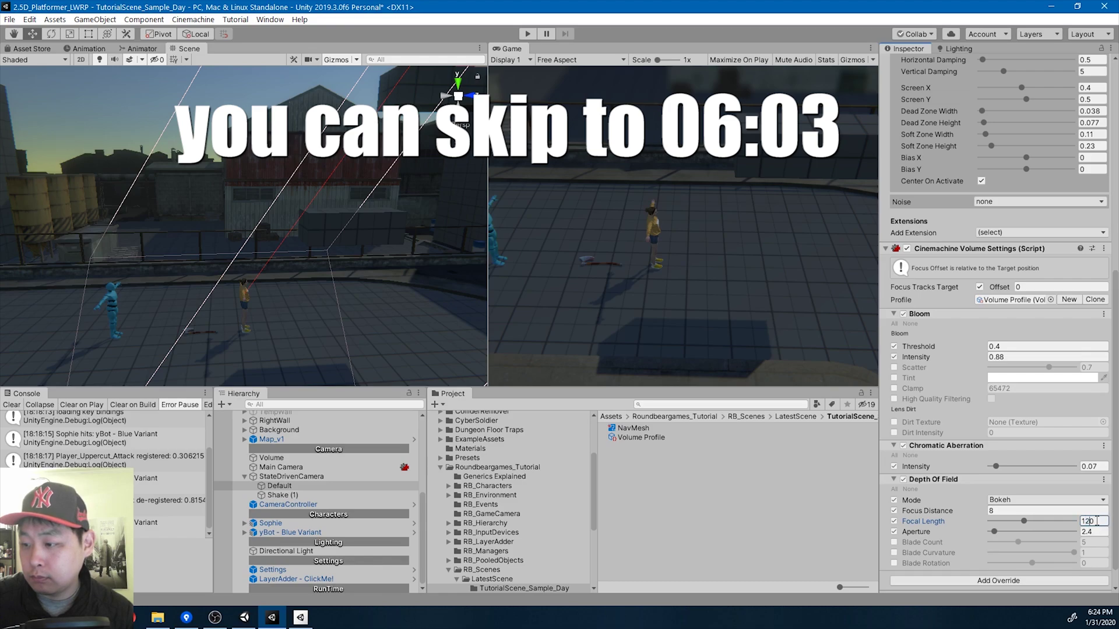
{"action": "scroll", "coordinate": [1044, 466], "scroll_direction": "down", "scroll_amount": 2}
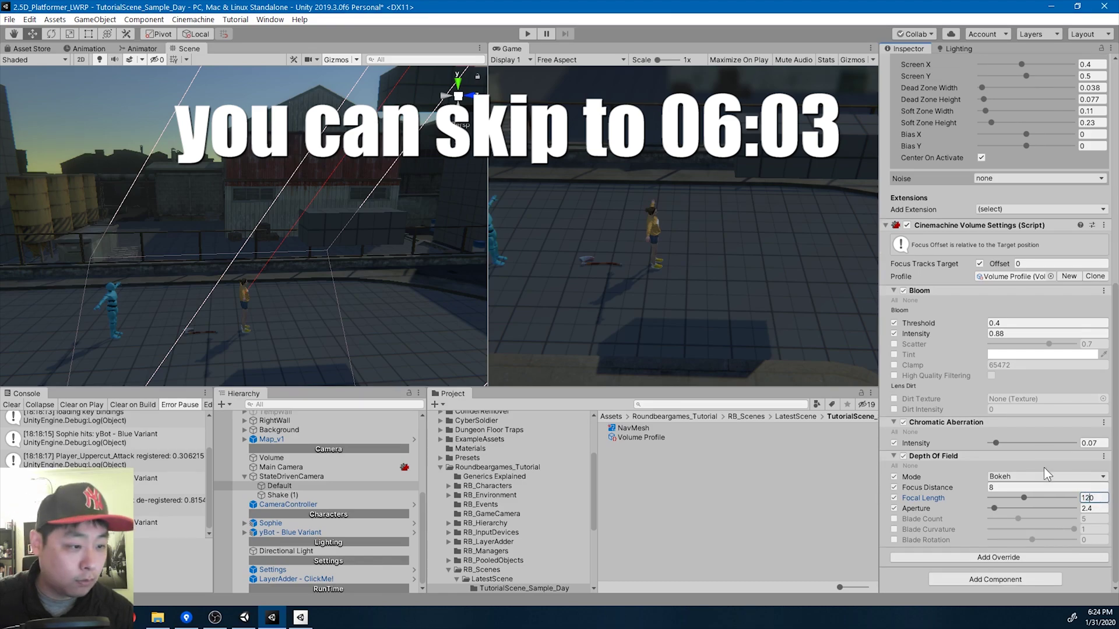
Add a Tonemapping override with its Mode set to ACES
{"action": "left_click", "coordinate": [1012, 555]}
{"action": "type", "text": "tone"}
{"action": "key", "text": "Return"}
{"action": "scroll", "coordinate": [1025, 551], "scroll_direction": "down", "scroll_amount": 2}
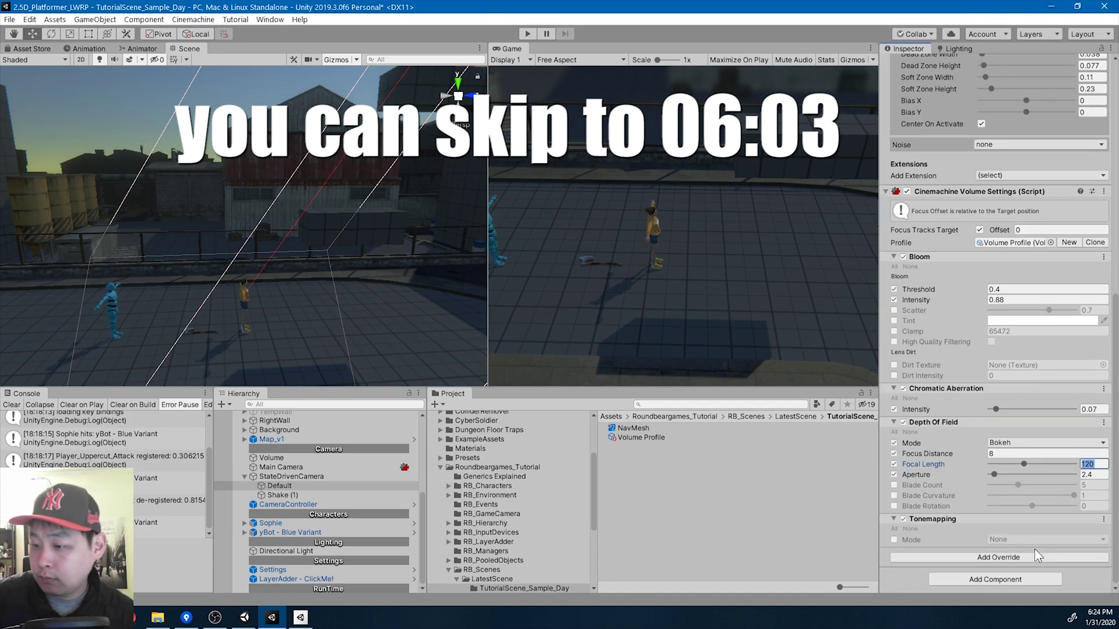
{"action": "left_click", "coordinate": [894, 539]}
{"action": "left_click", "coordinate": [1005, 539]}
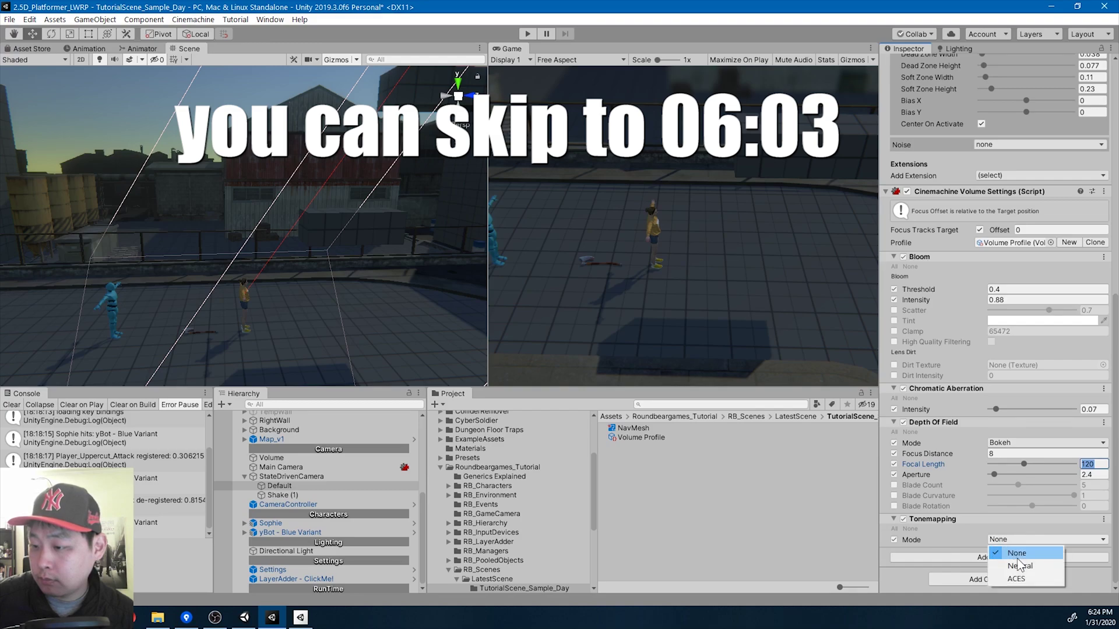
{"action": "left_click", "coordinate": [1022, 576]}
{"action": "left_click", "coordinate": [990, 557]}
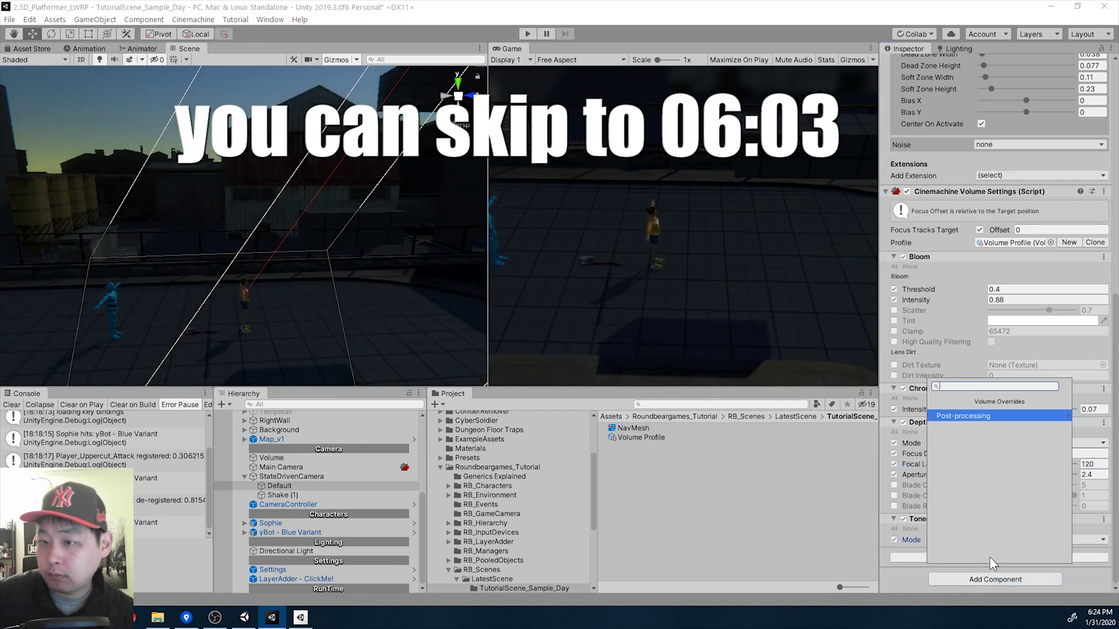
{"action": "type", "text": "color"}
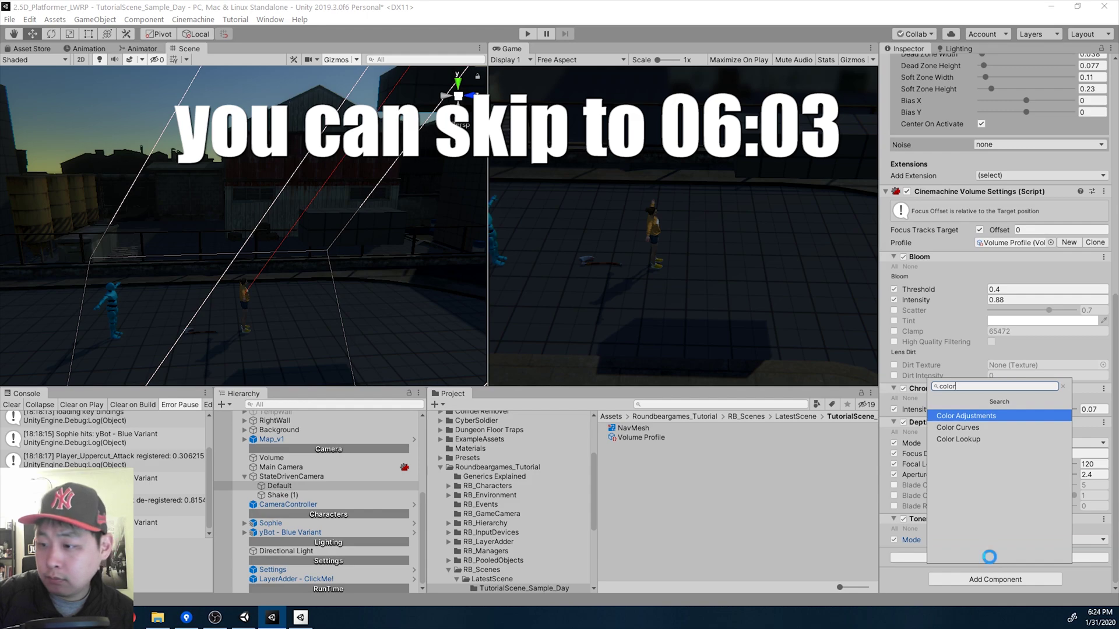
Add Color Adjustments with Post Exposure 1.75 and Hue Shift -25
{"action": "key", "text": "Return"}
{"action": "scroll", "coordinate": [990, 558], "scroll_direction": "down", "scroll_amount": 2}
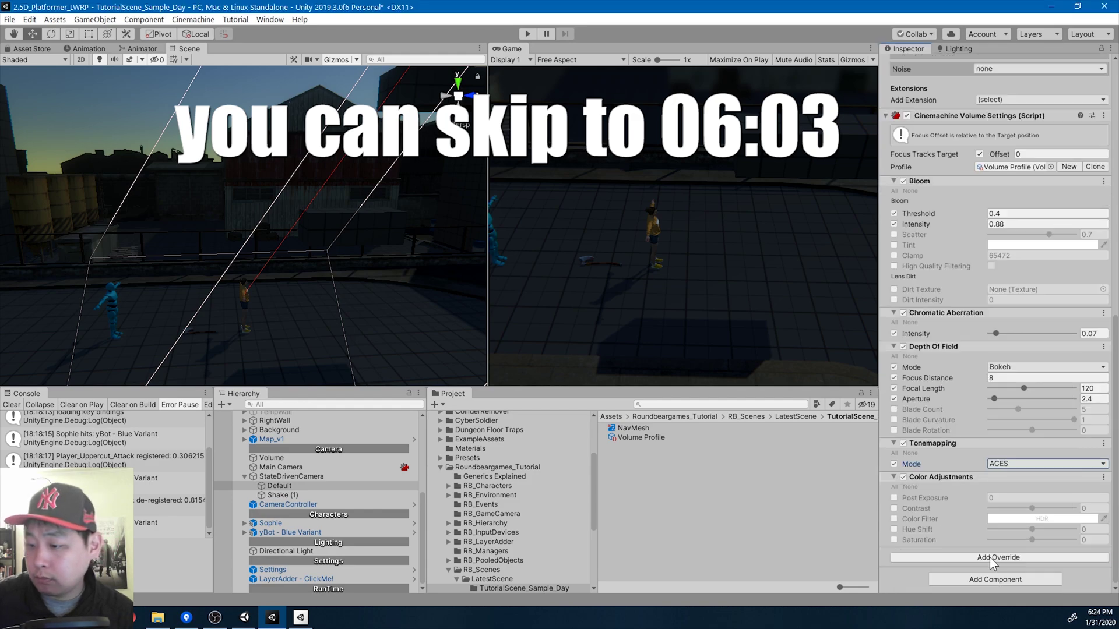
{"action": "left_click", "coordinate": [894, 499]}
{"action": "left_click", "coordinate": [1017, 497]}
{"action": "type", "text": "1.75"}
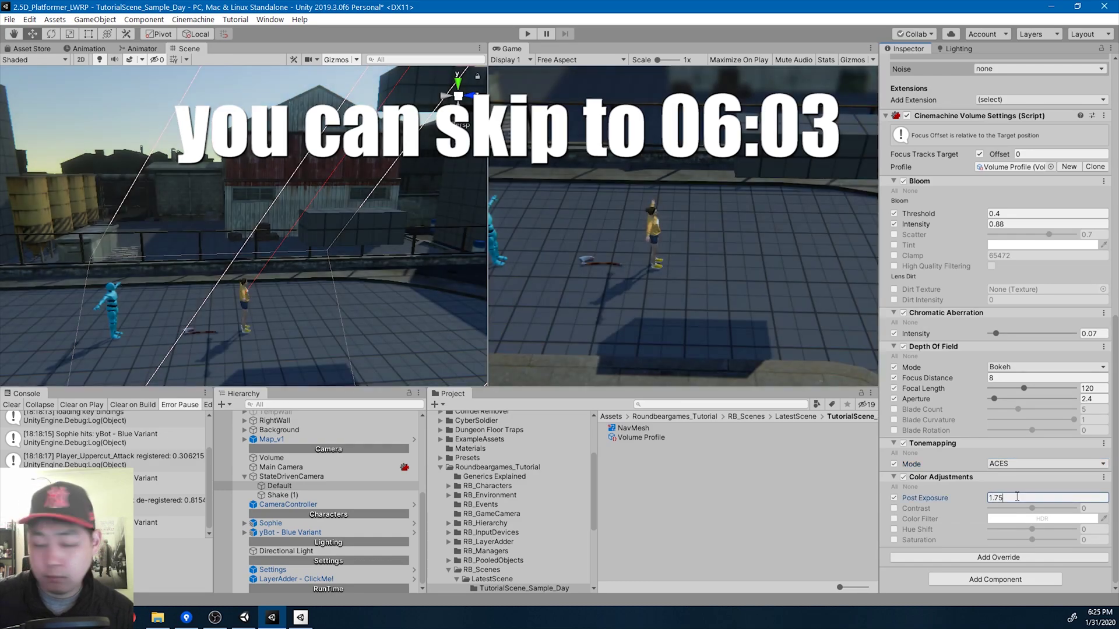
{"action": "left_click", "coordinate": [895, 529]}
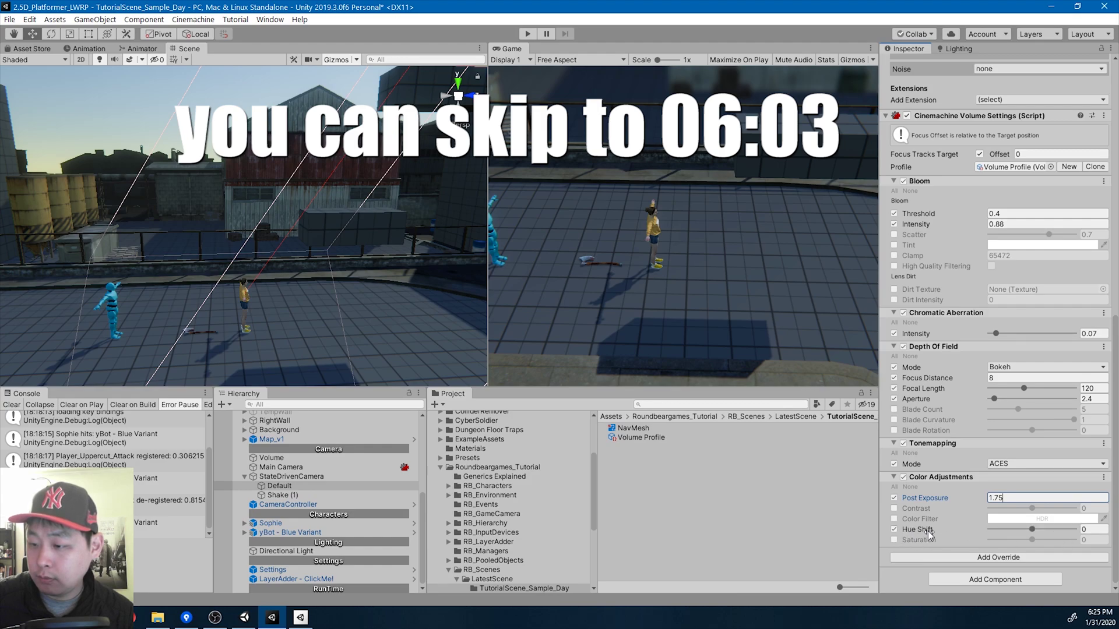
{"action": "left_click", "coordinate": [1096, 529]}
{"action": "type", "text": "-25"}
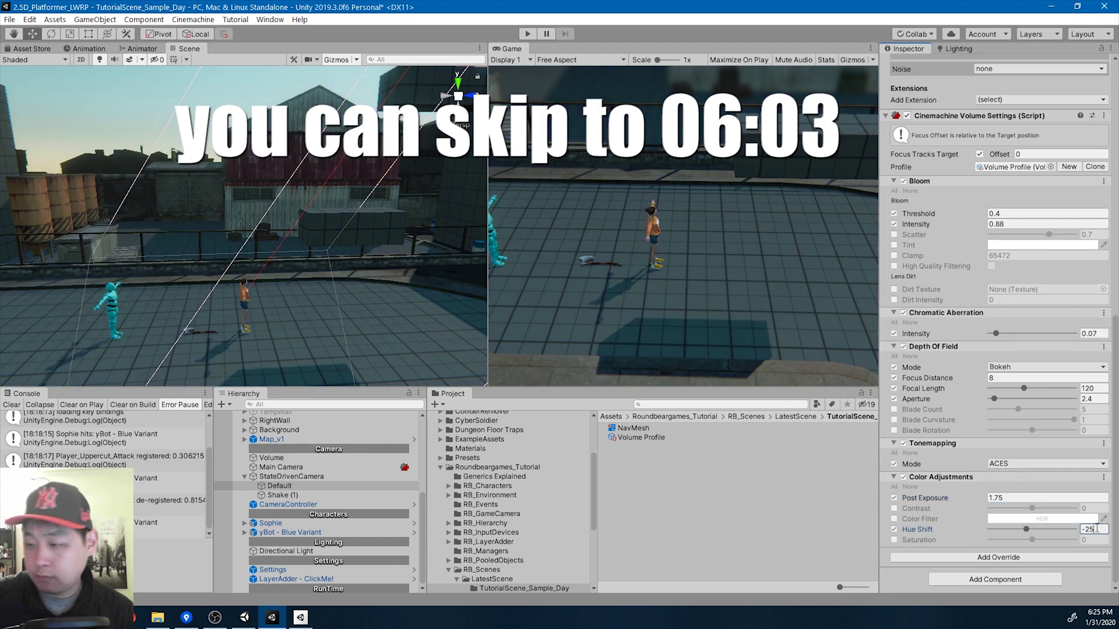
Set Color Adjustments Saturation to 30 and Contrast to 36
{"action": "left_click", "coordinate": [896, 541]}
{"action": "left_click", "coordinate": [1095, 540]}
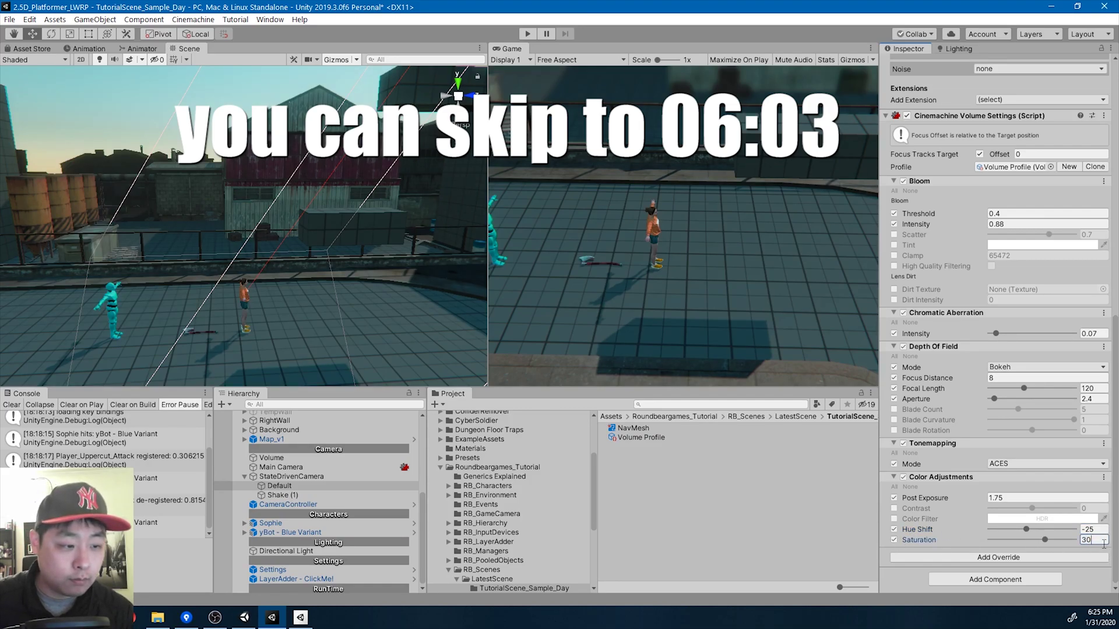
{"action": "left_click", "coordinate": [894, 509]}
{"action": "left_click", "coordinate": [1095, 508]}
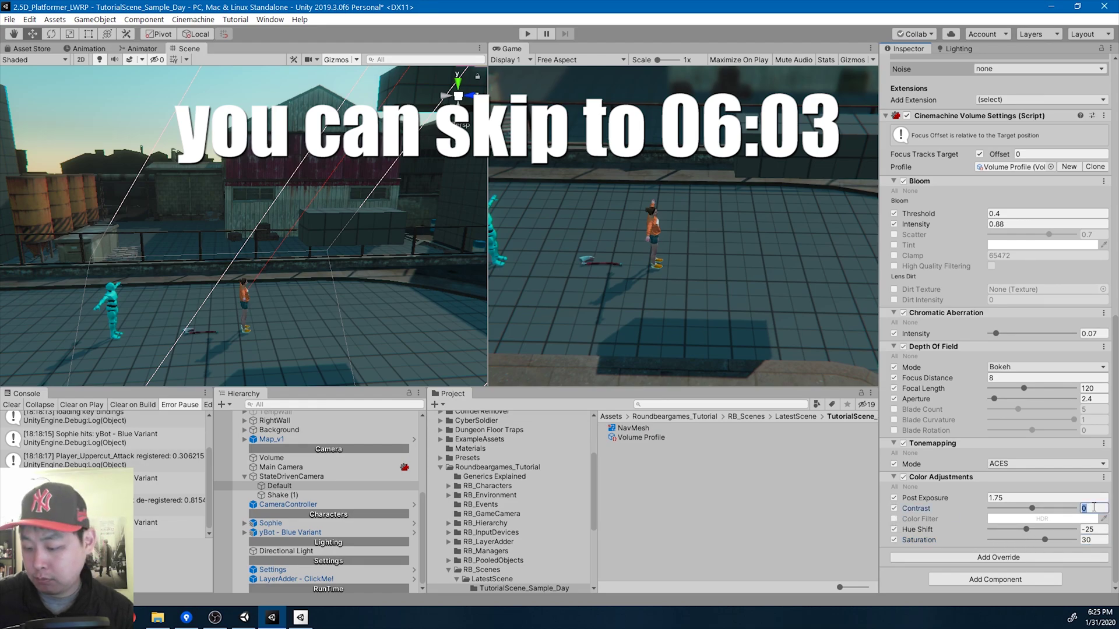
{"action": "type", "text": "36"}
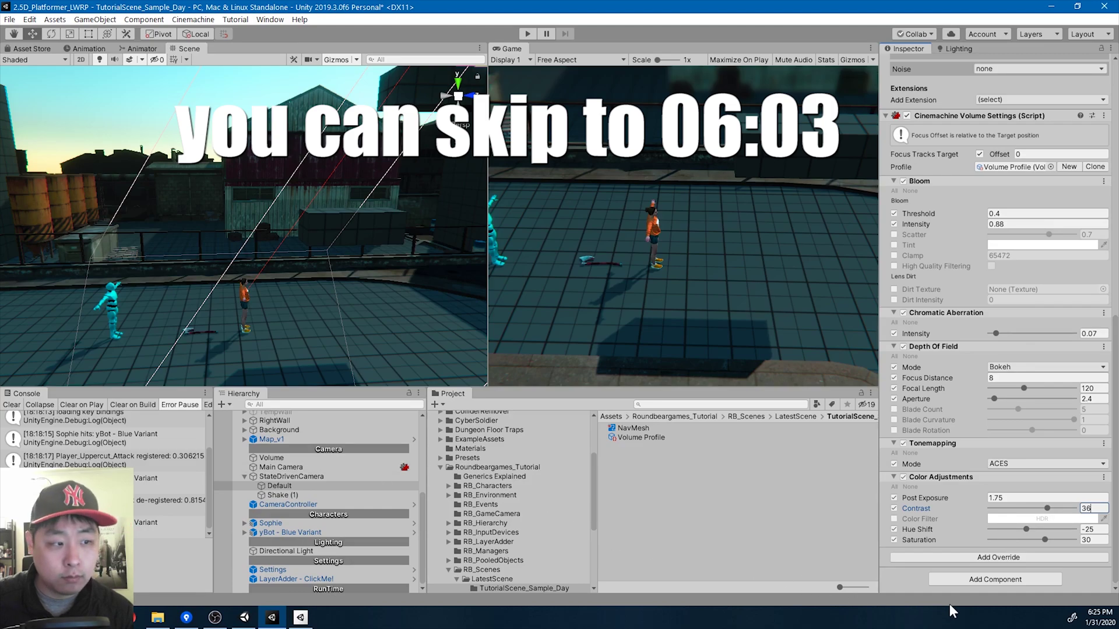
Add a Lift Gamma Gain override with Lift and Gain enabled, nudging the Gain colour slightly
{"action": "left_click", "coordinate": [1026, 557]}
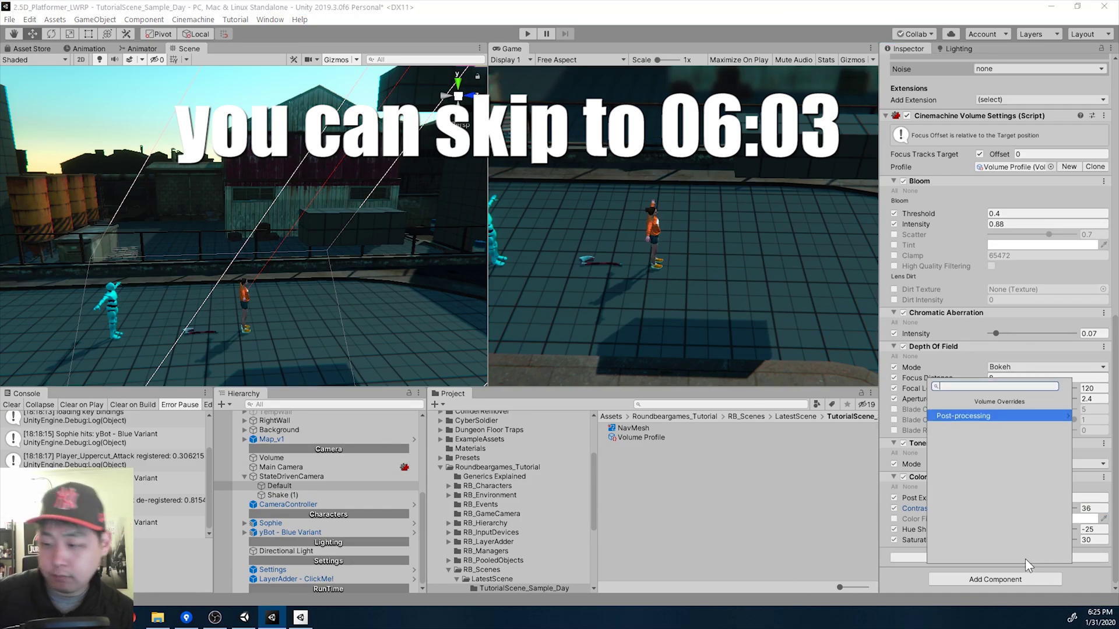
{"action": "type", "text": "lift"}
{"action": "key", "text": "Return"}
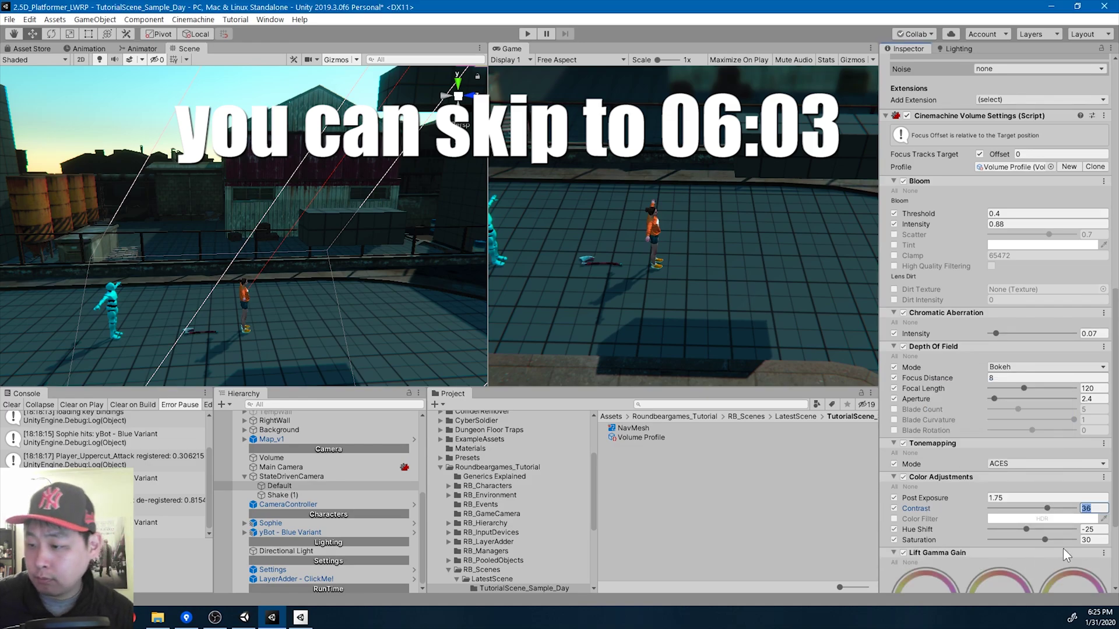
{"action": "scroll", "coordinate": [1060, 554], "scroll_direction": "down", "scroll_amount": 5}
{"action": "left_click", "coordinate": [913, 539]}
{"action": "left_click", "coordinate": [1061, 539]}
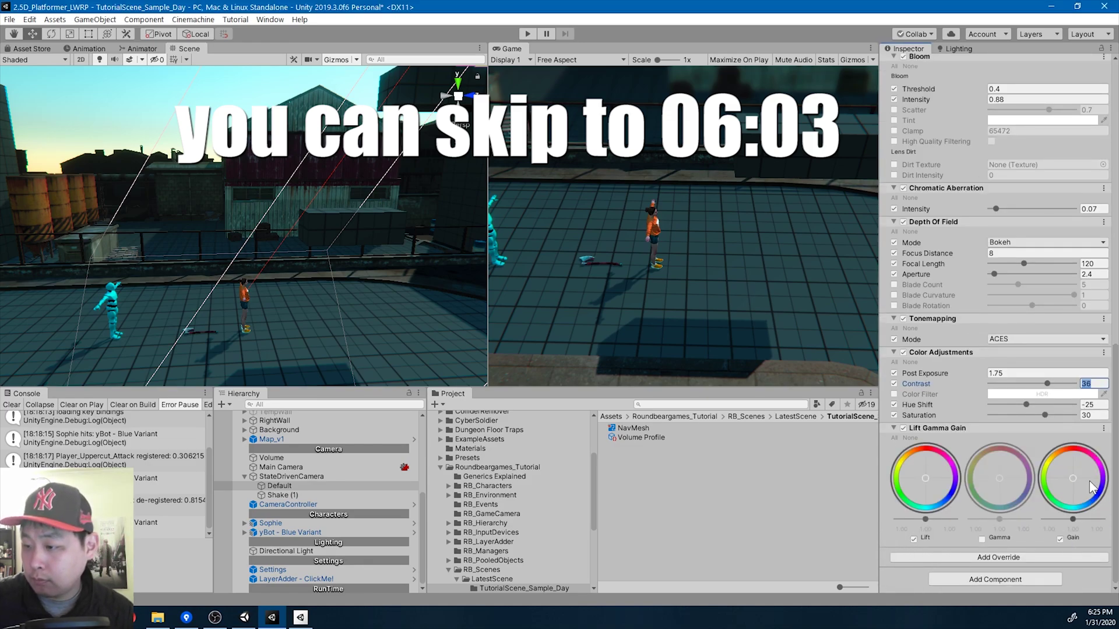
{"action": "left_click_drag", "start_coordinate": [1078, 475], "coordinate": [1076, 476]}
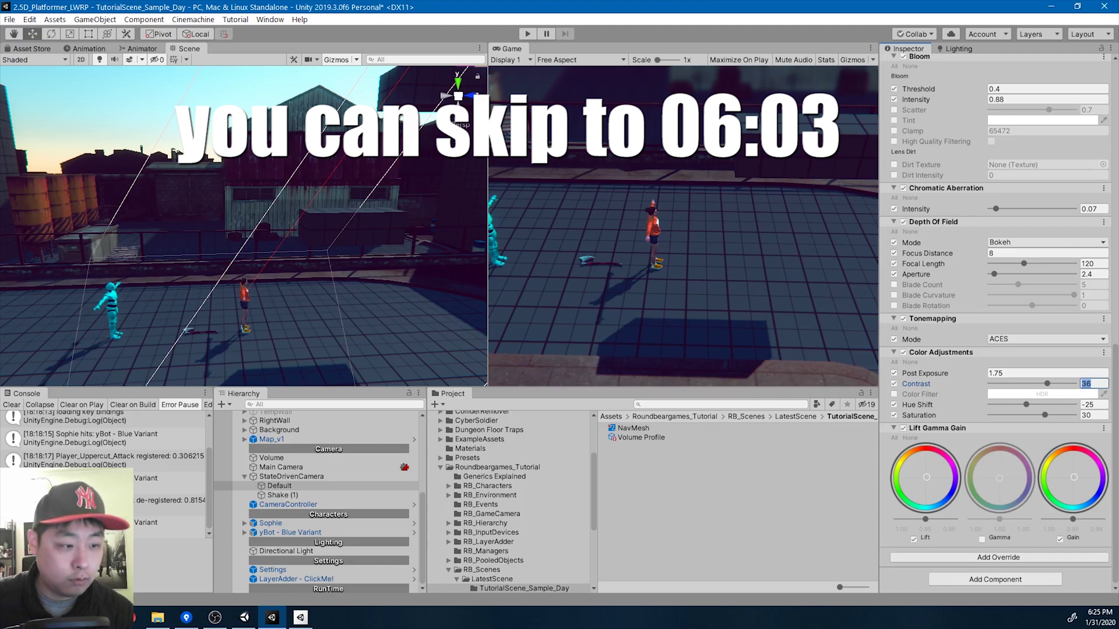
Add a Vignette override with Intensity enabled and set to 0.275
{"action": "left_click", "coordinate": [998, 557]}
{"action": "type", "text": "vig"}
{"action": "key", "text": "Return"}
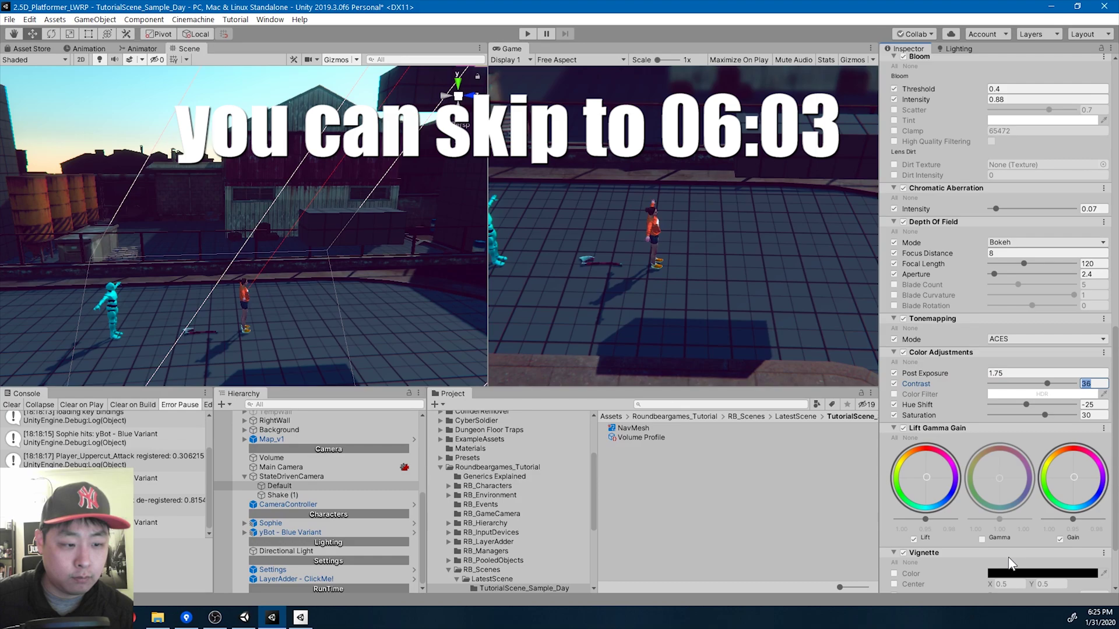
{"action": "scroll", "coordinate": [1014, 502], "scroll_direction": "down", "scroll_amount": 3}
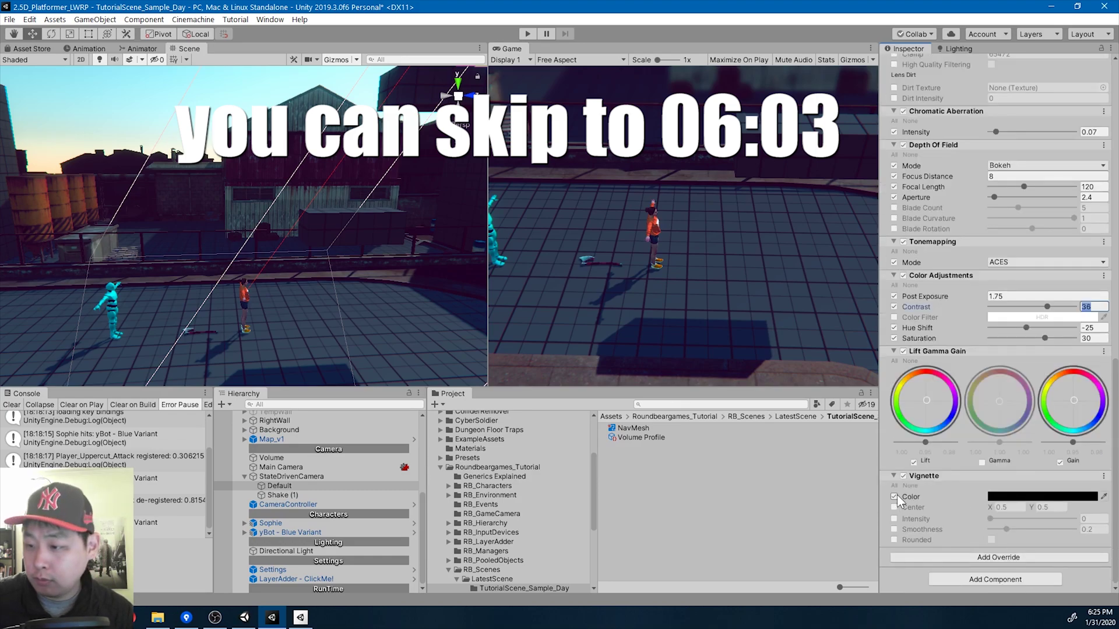
{"action": "left_click", "coordinate": [895, 519]}
{"action": "left_click", "coordinate": [1100, 520]}
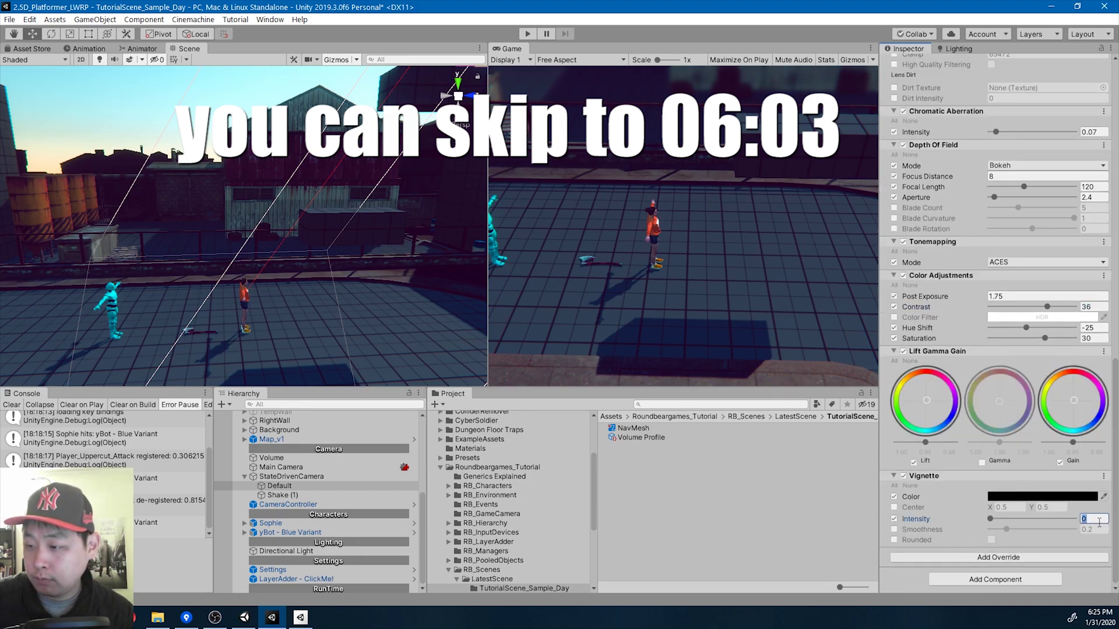
{"action": "type", "text": "0.275"}
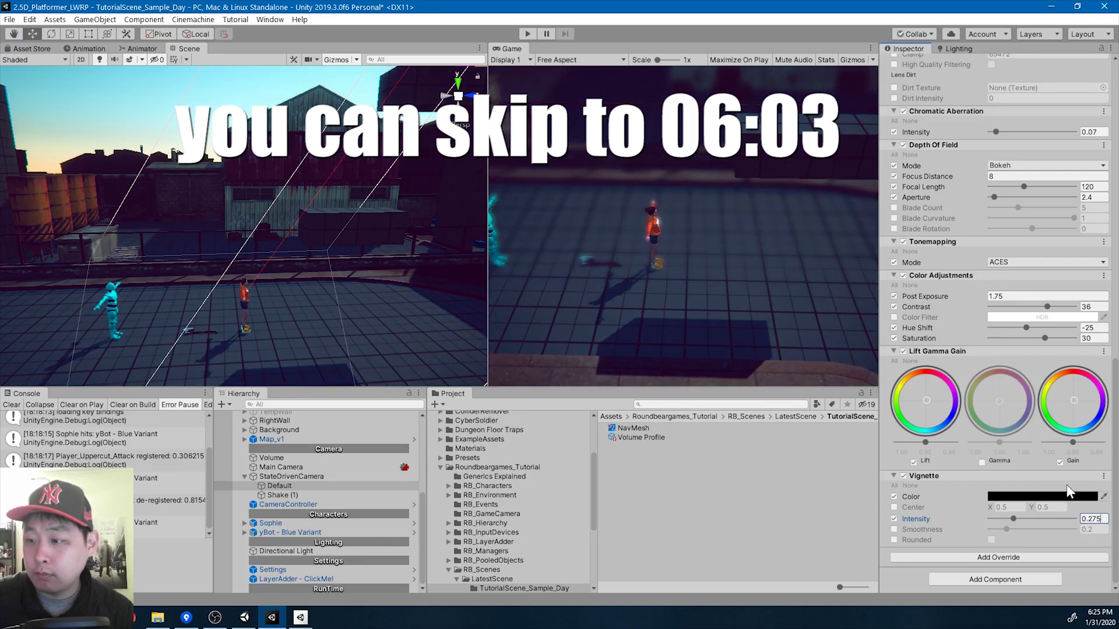
{"action": "scroll", "coordinate": [1058, 464], "scroll_direction": "up", "scroll_amount": 3}
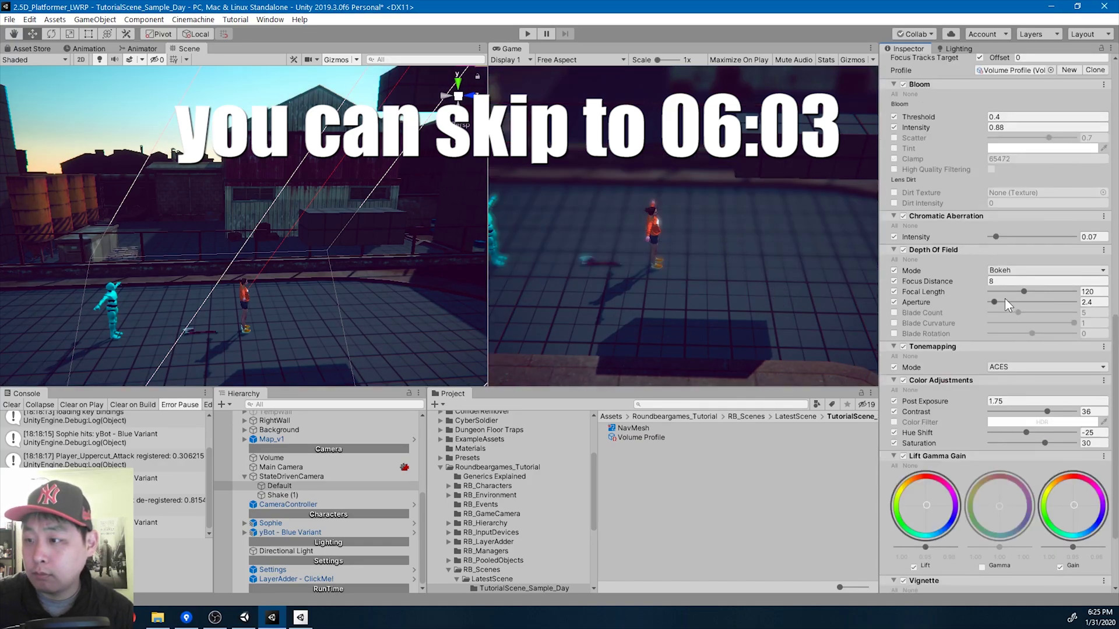
Set the Lighting environment intensity multiplier to 1.3, then start Play mode
{"action": "left_click", "coordinate": [953, 48]}
{"action": "left_click", "coordinate": [1096, 146]}
{"action": "type", "text": "1.3"}
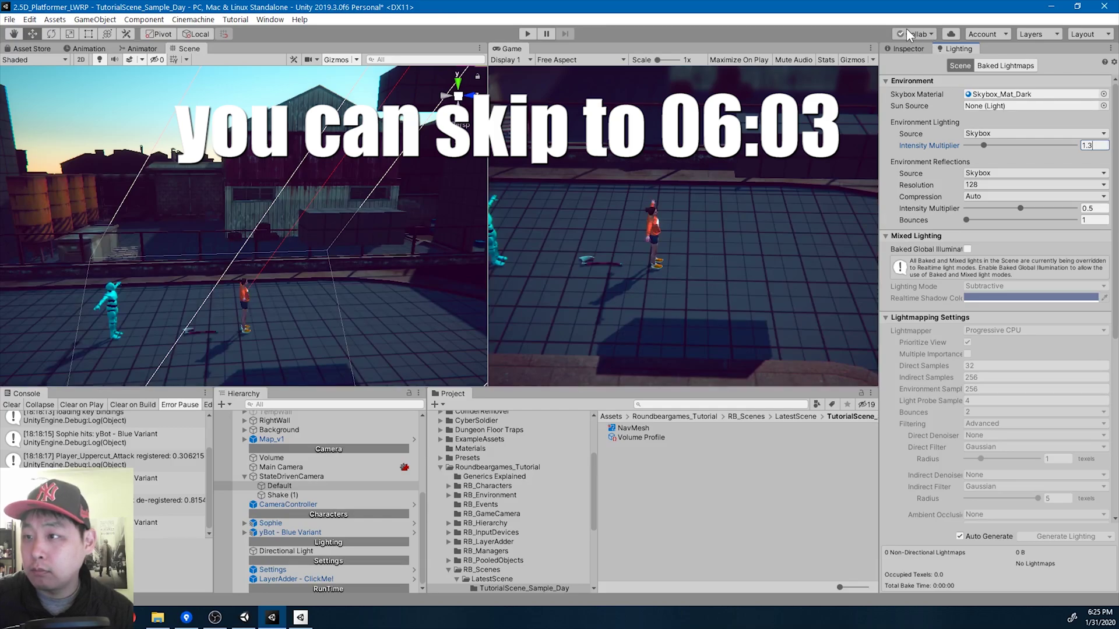
{"action": "left_click", "coordinate": [909, 51]}
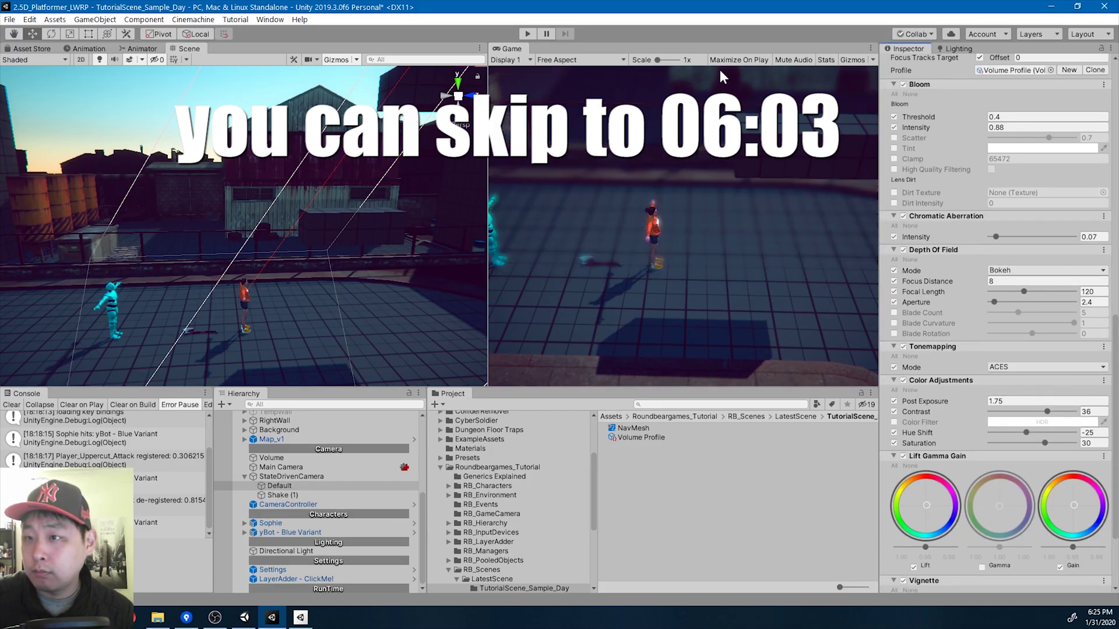
{"action": "left_click", "coordinate": [524, 34]}
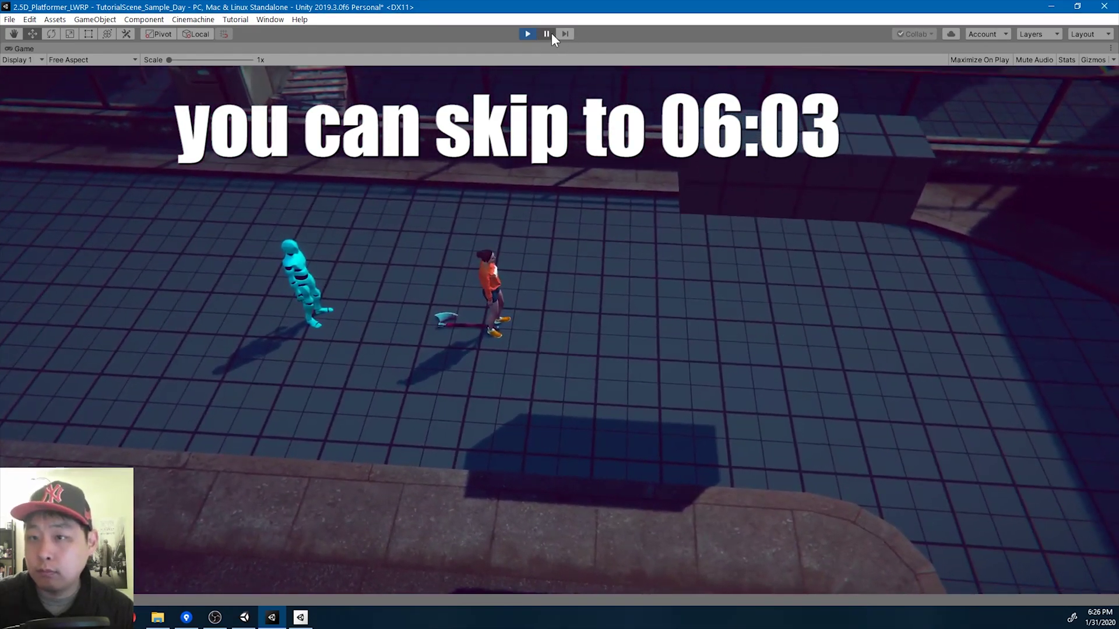
While playing, set the Lighting fog density to 0.025, then stop Play mode
{"action": "left_click", "coordinate": [549, 33]}
{"action": "left_click", "coordinate": [957, 48]}
{"action": "scroll", "coordinate": [1043, 333], "scroll_direction": "down", "scroll_amount": 3}
{"action": "scroll", "coordinate": [1043, 339], "scroll_direction": "down", "scroll_amount": 5}
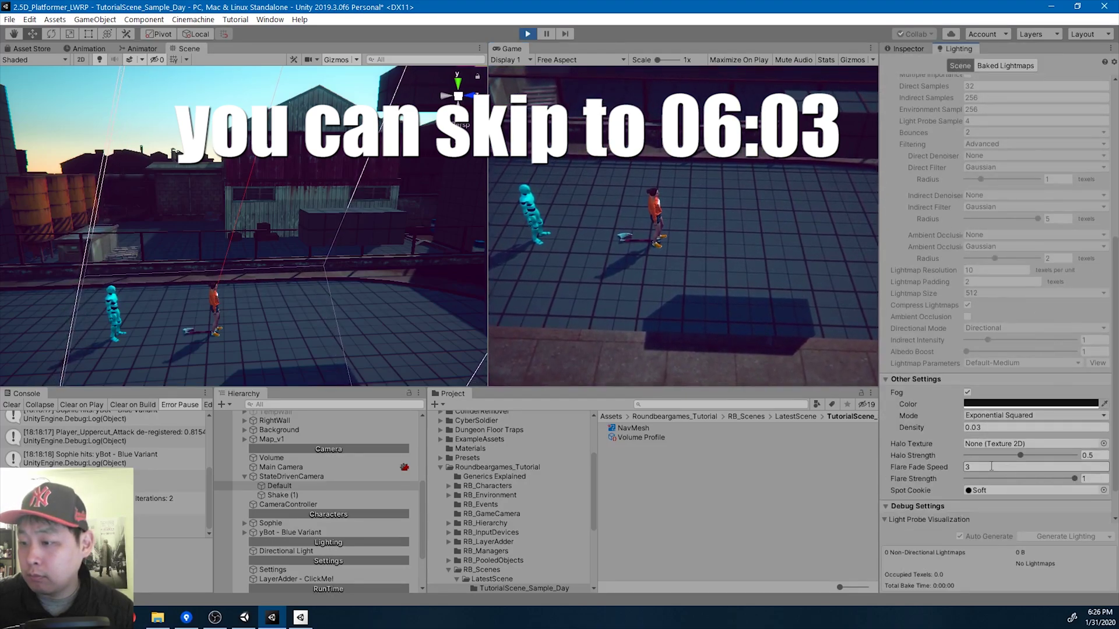
{"action": "left_click", "coordinate": [980, 427]}
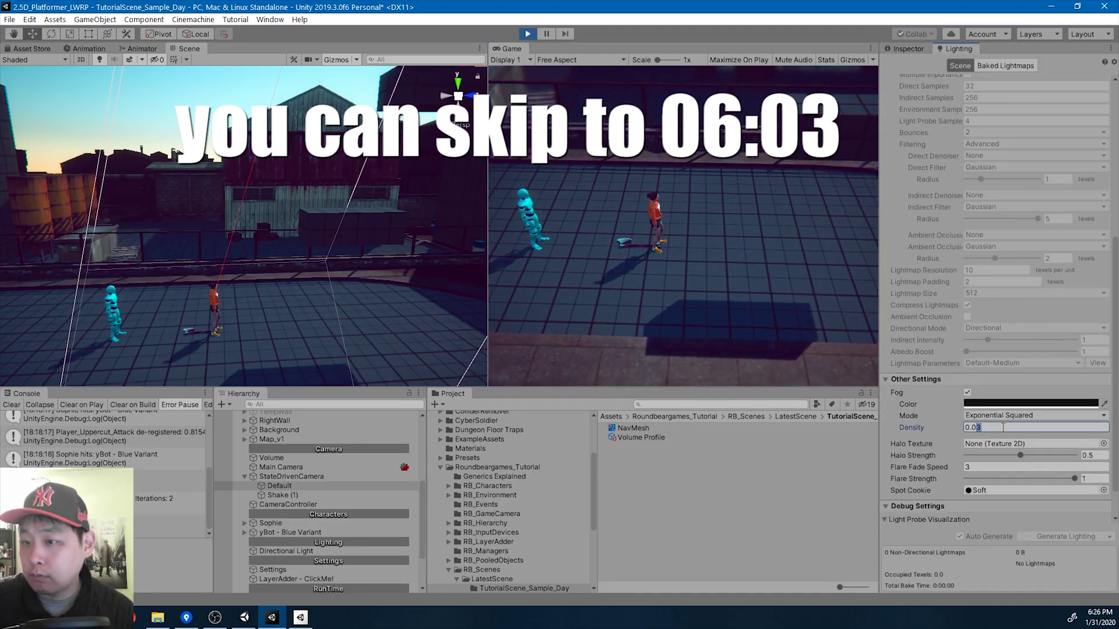
{"action": "type", "text": "0.02"}
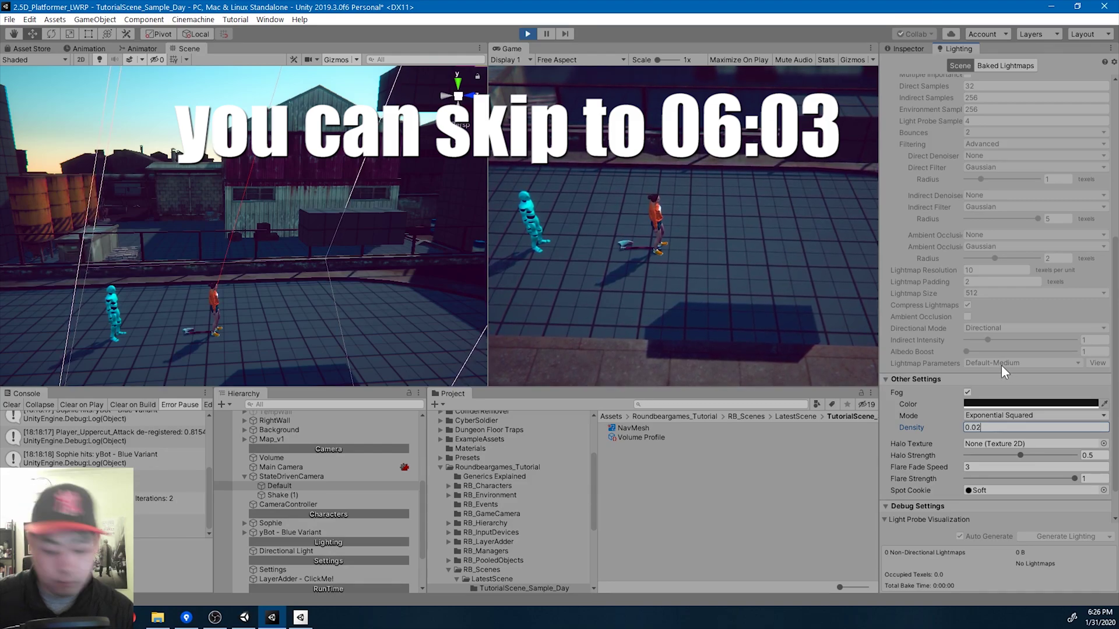
{"action": "type", "text": "5"}
{"action": "key", "text": "Return"}
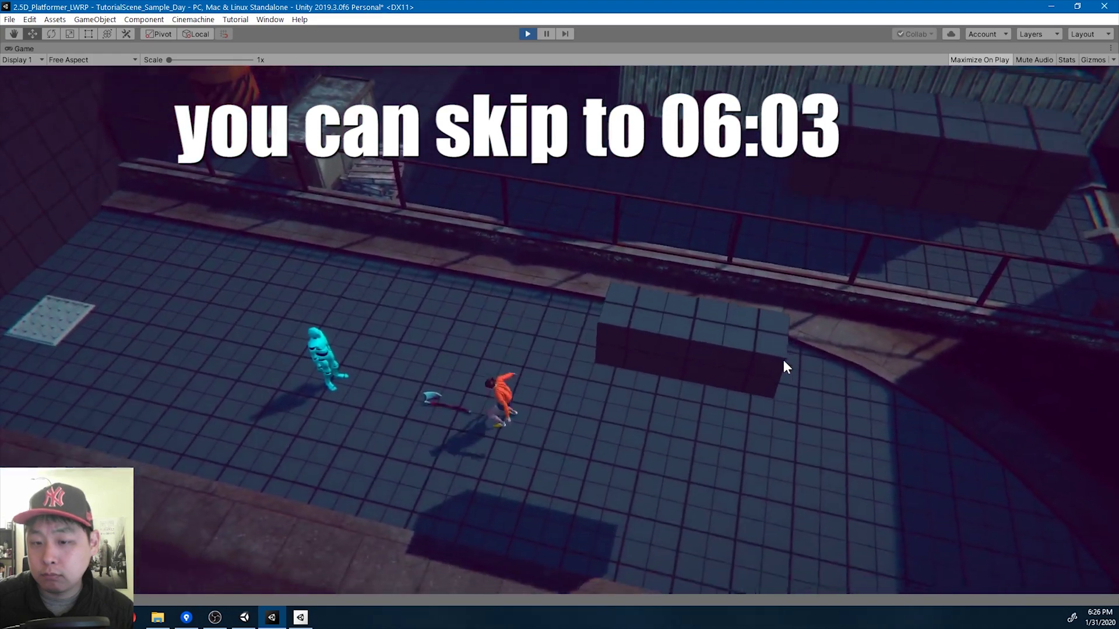
{"action": "left_click", "coordinate": [521, 36]}
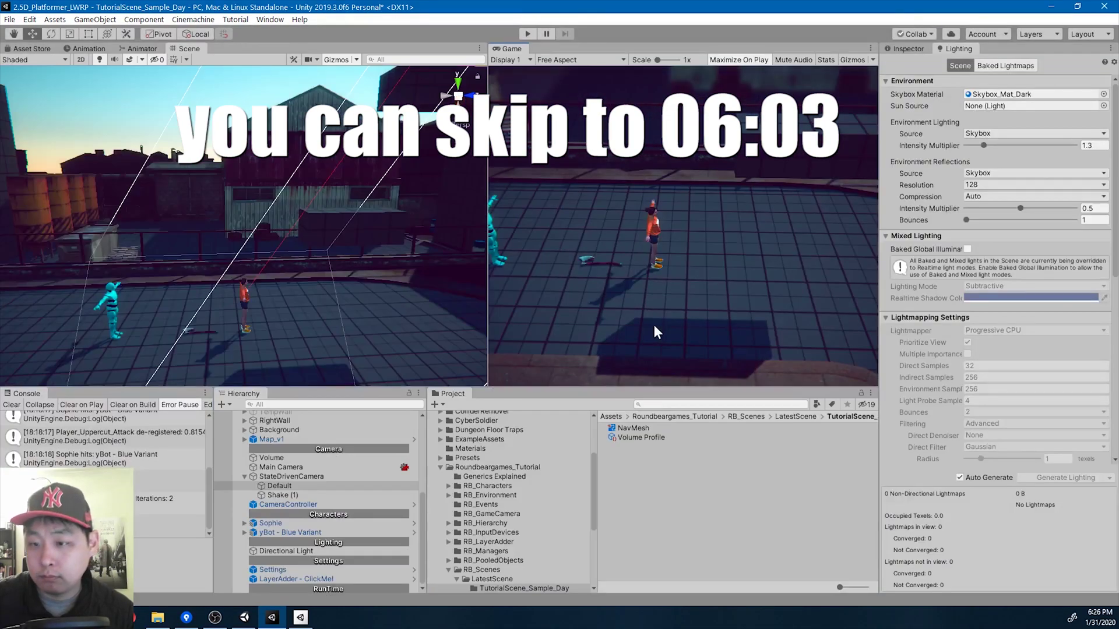
Set Depth Of Field focal length 110, aperture 2.5 and focus distance 8, then start Play mode
{"action": "left_click", "coordinate": [905, 49]}
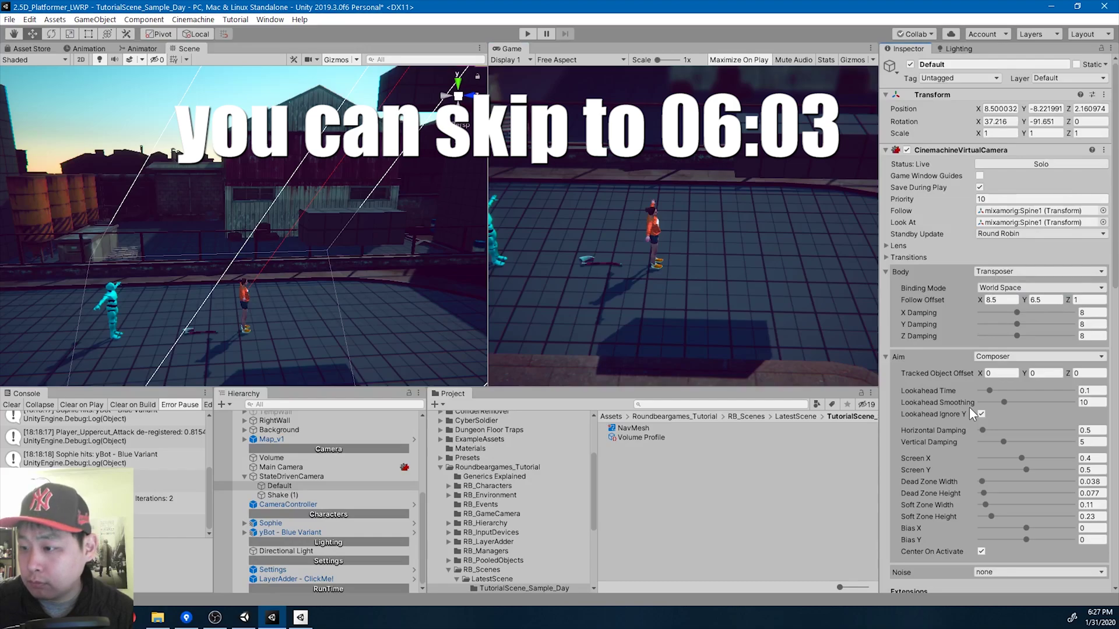
{"action": "scroll", "coordinate": [970, 407], "scroll_direction": "down", "scroll_amount": 10}
{"action": "mouse_move", "coordinate": [1025, 471]}
{"action": "left_mouse_down"}
{"action": "mouse_move", "coordinate": [1003, 474]}
{"action": "mouse_move", "coordinate": [1024, 477]}
{"action": "left_mouse_up"}
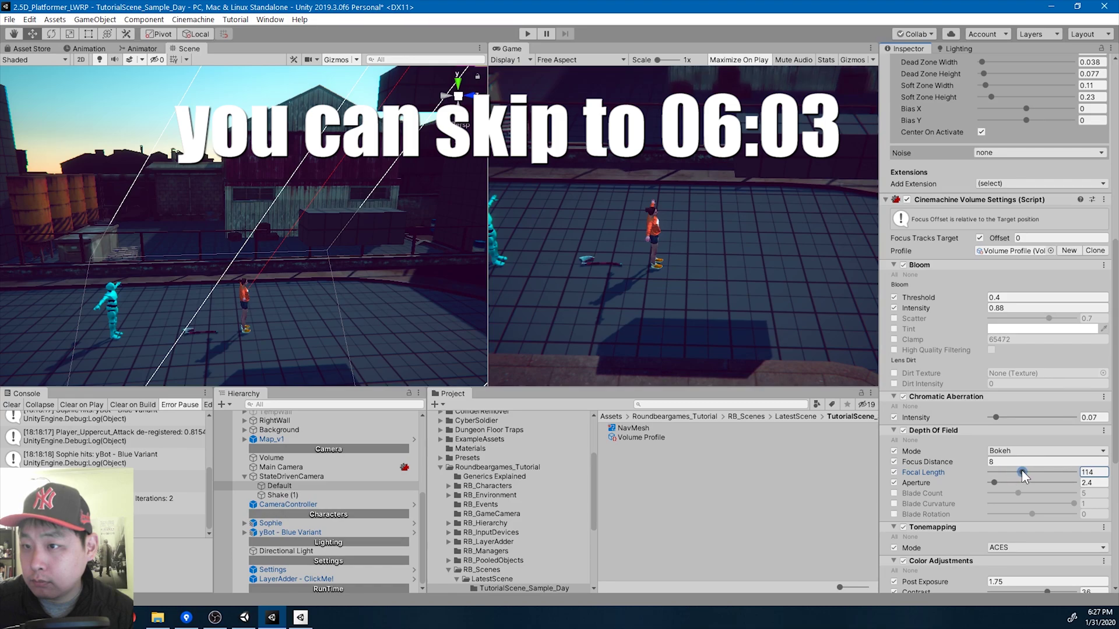
{"action": "left_click", "coordinate": [1103, 473]}
{"action": "type", "text": "11"}
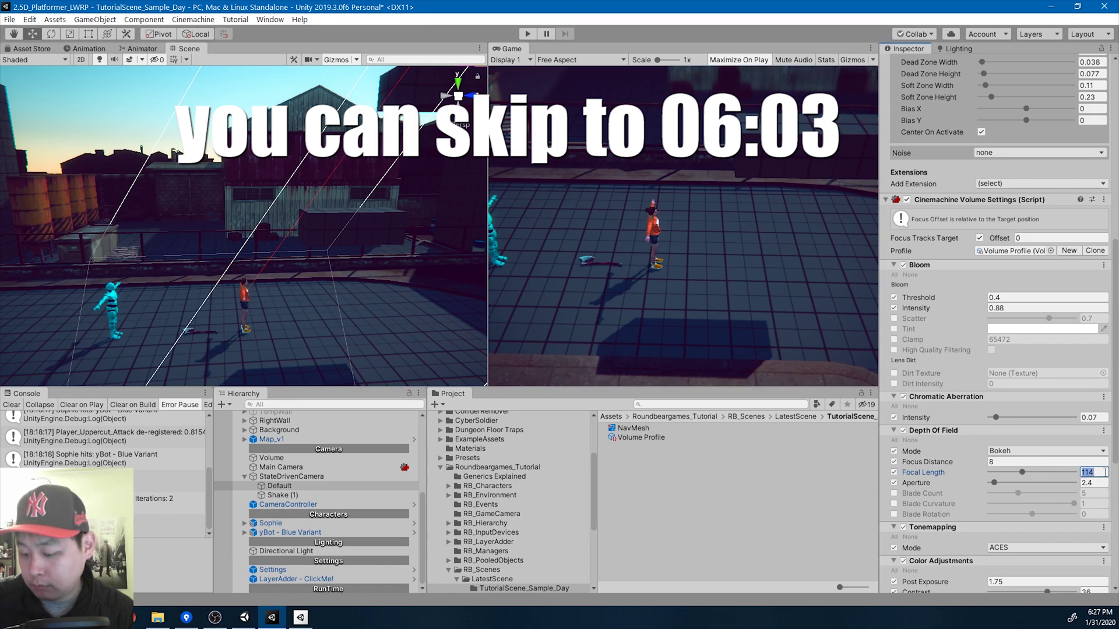
{"action": "left_click", "coordinate": [996, 483]}
{"action": "left_click_drag", "start_coordinate": [1023, 481], "coordinate": [995, 484]}
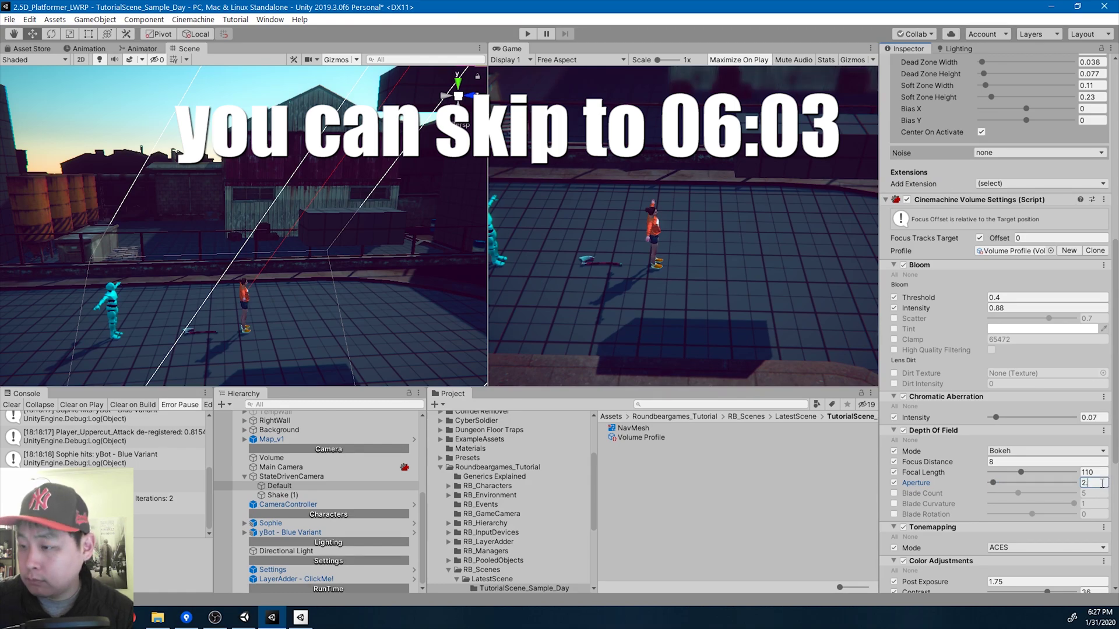
{"action": "left_click_drag", "start_coordinate": [955, 462], "coordinate": [865, 476]}
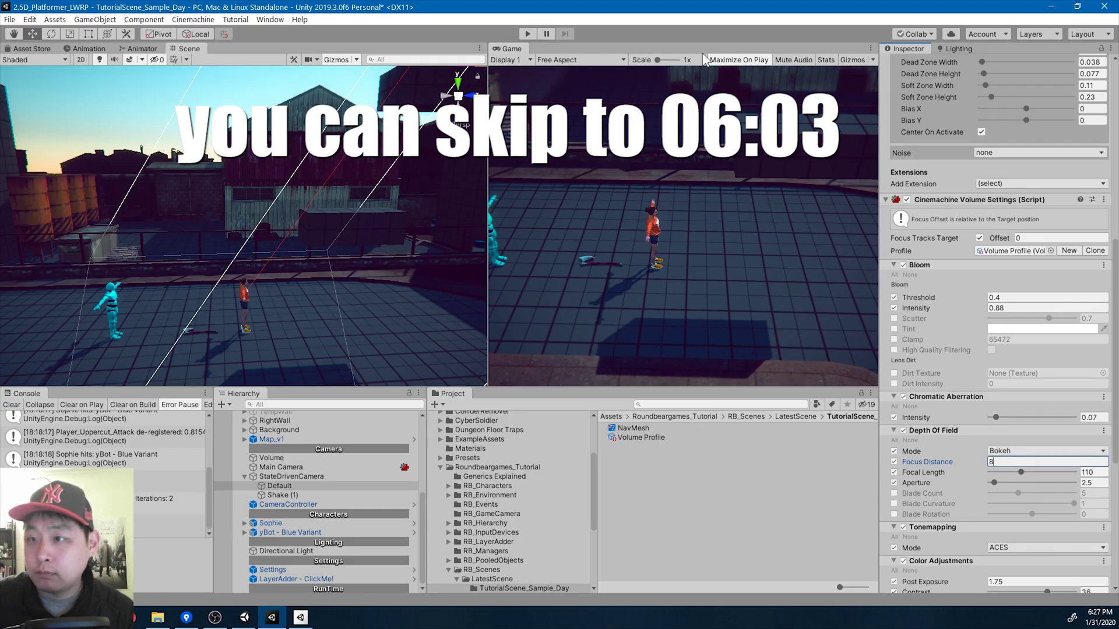
{"action": "left_click", "coordinate": [527, 34]}
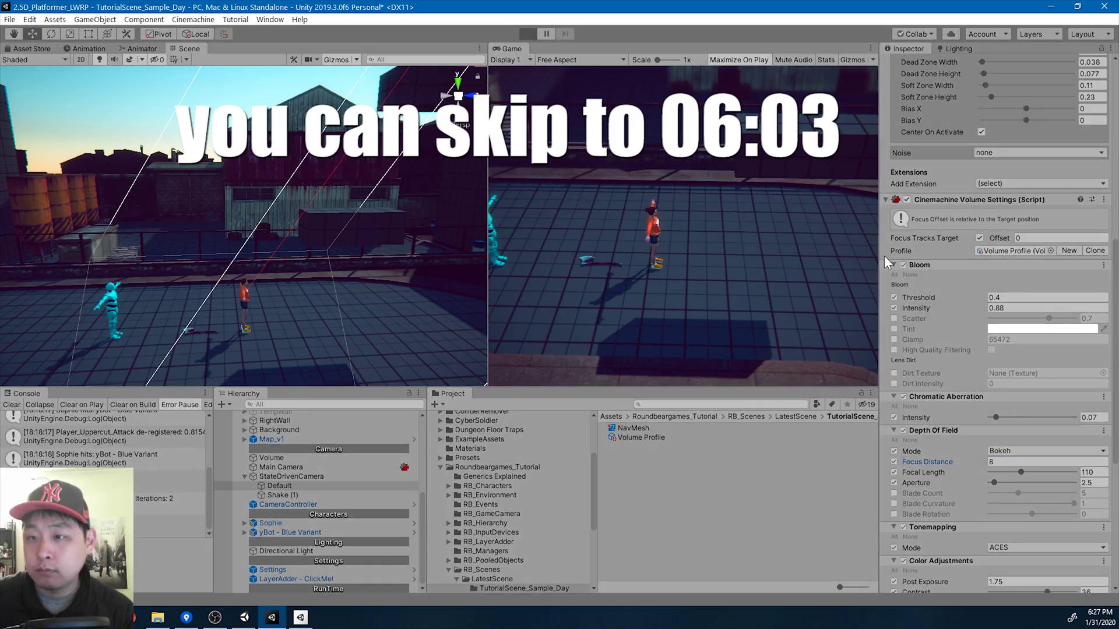